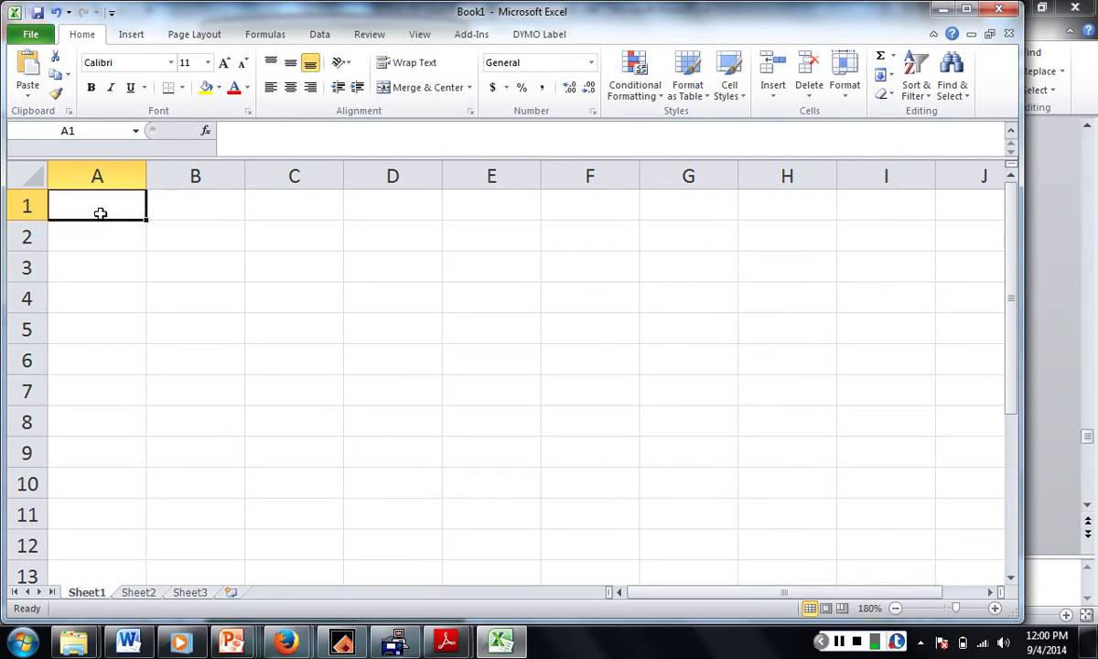
Enter the labels Fuel type, Diameter, efficiency and heat of combustion in A1:A4, then widen column A.
text(Fuel )
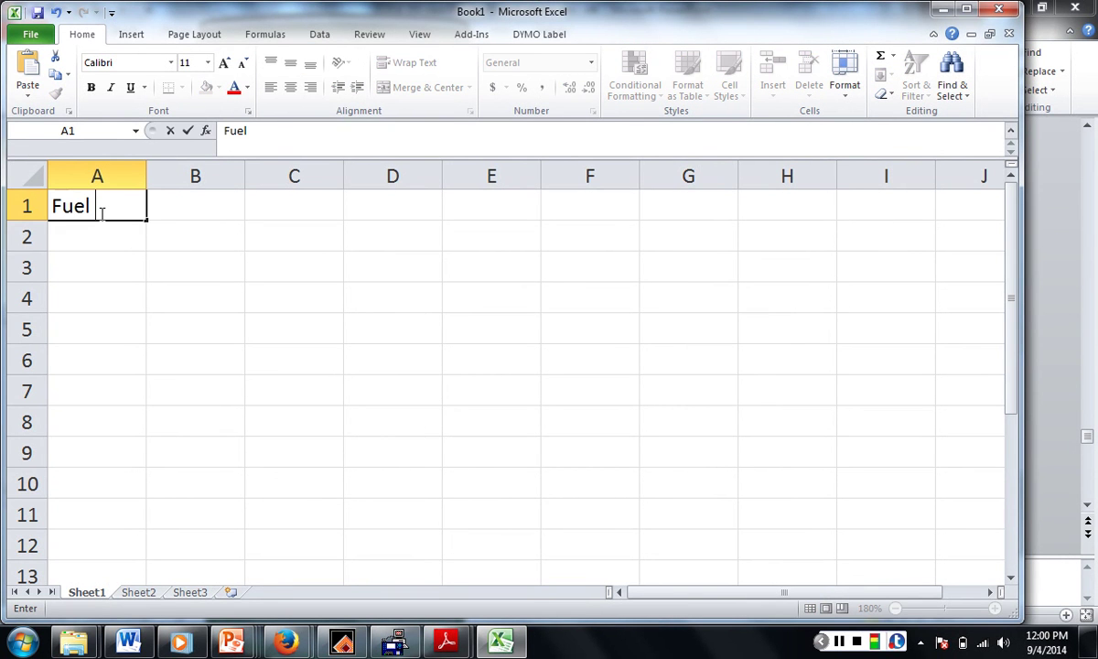
text(type)
key(Return)
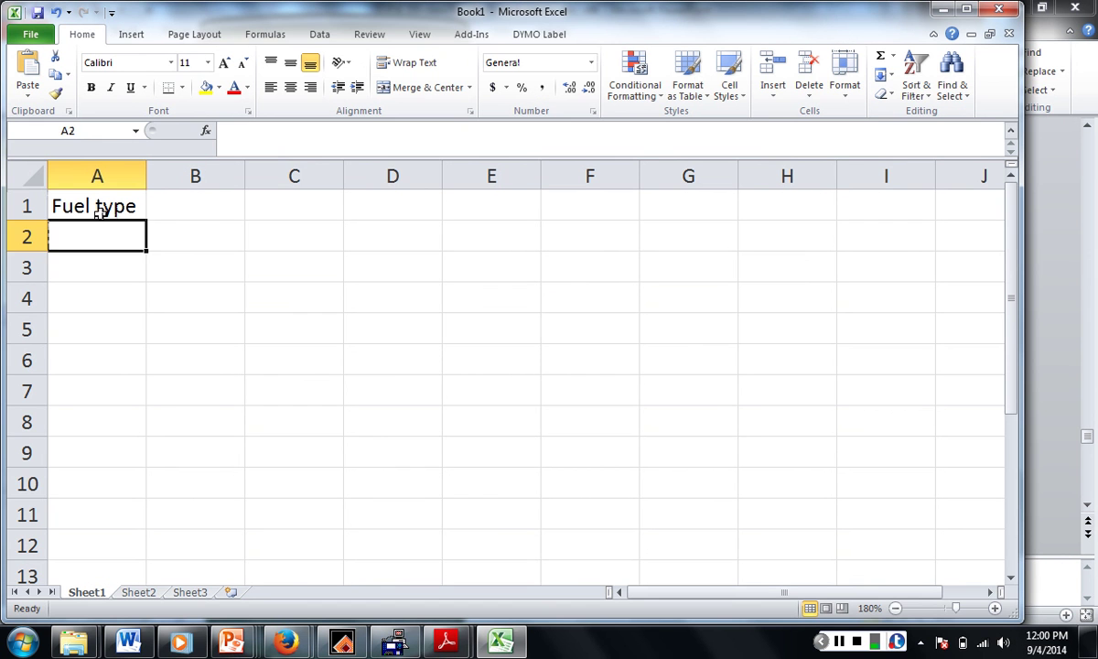
click(100, 211)
click(100, 248)
text(Diameter)
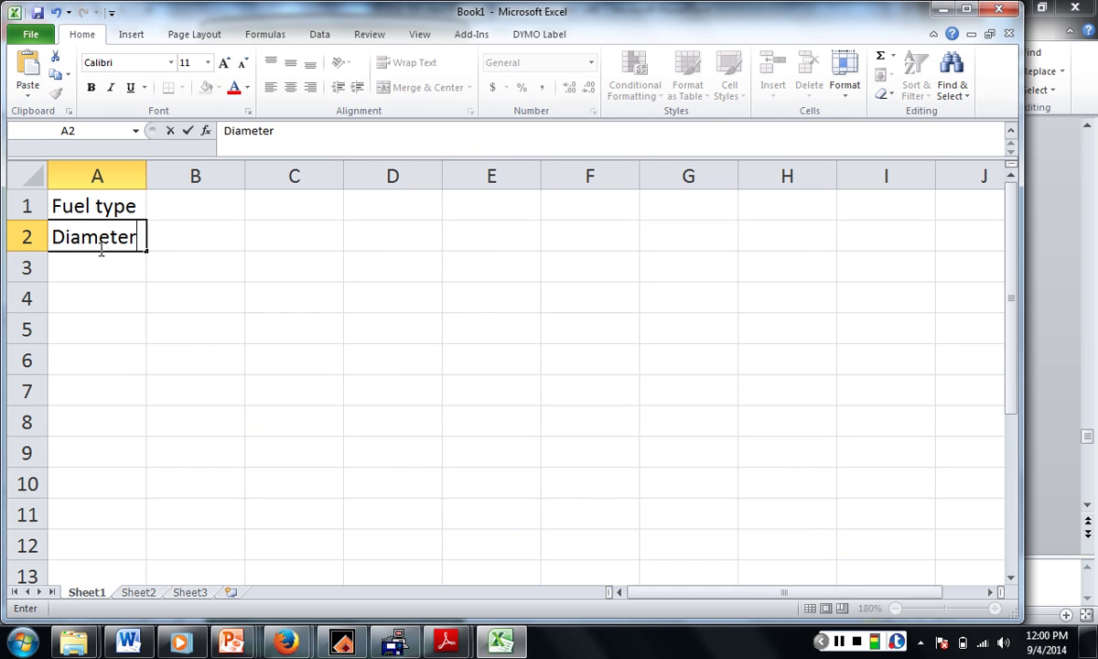
click(100, 257)
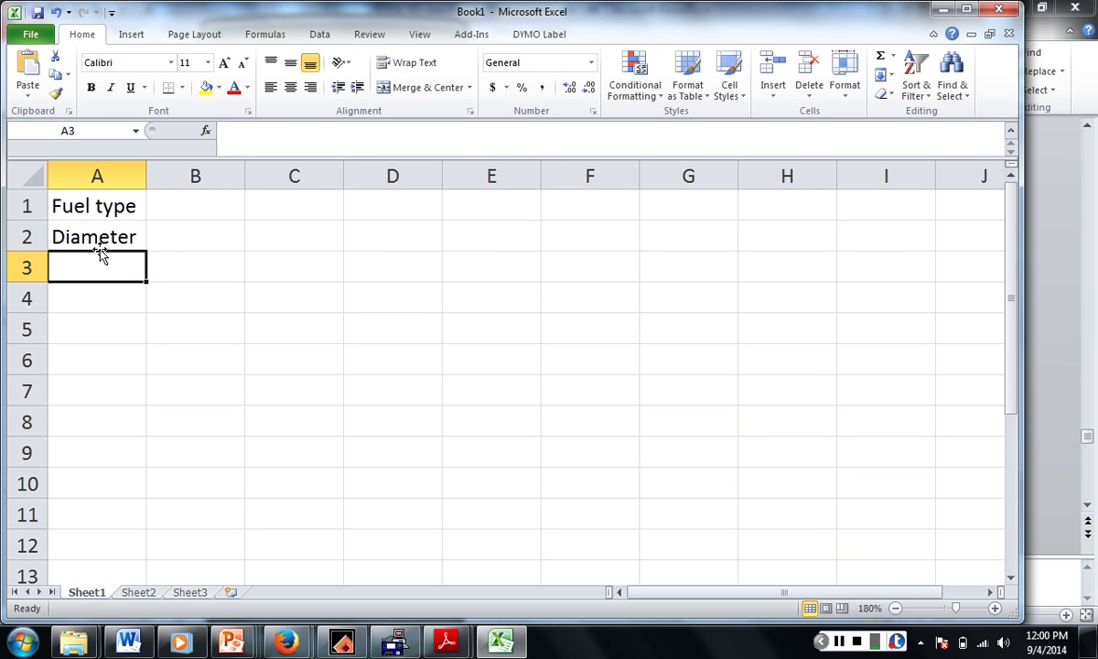
text(eff)
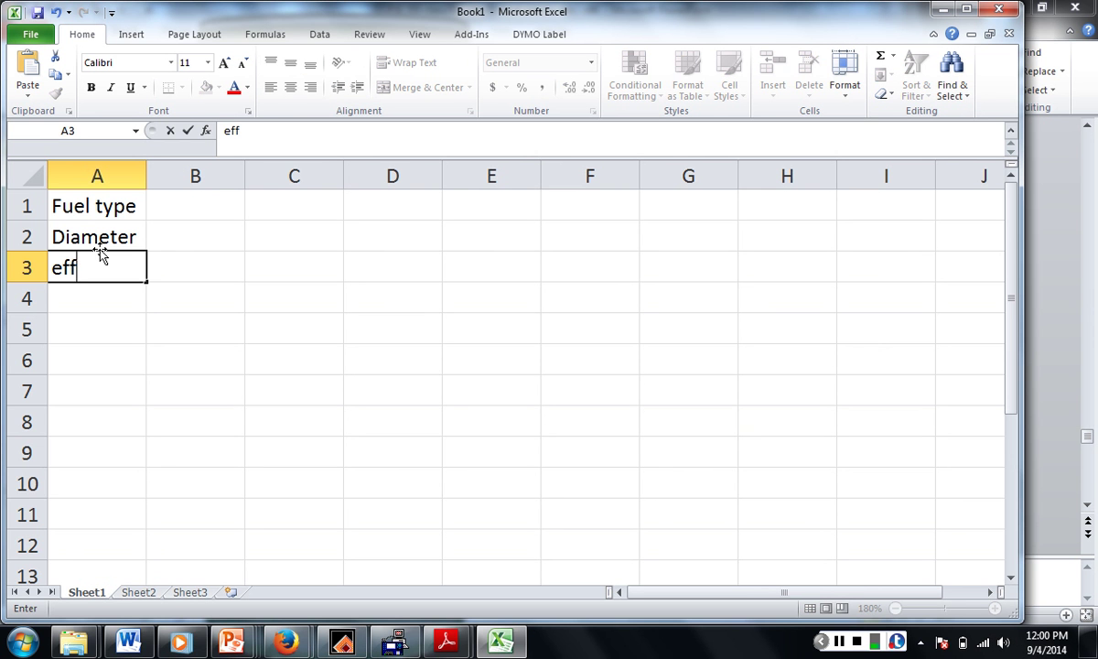
text(iciency)
key(Return)
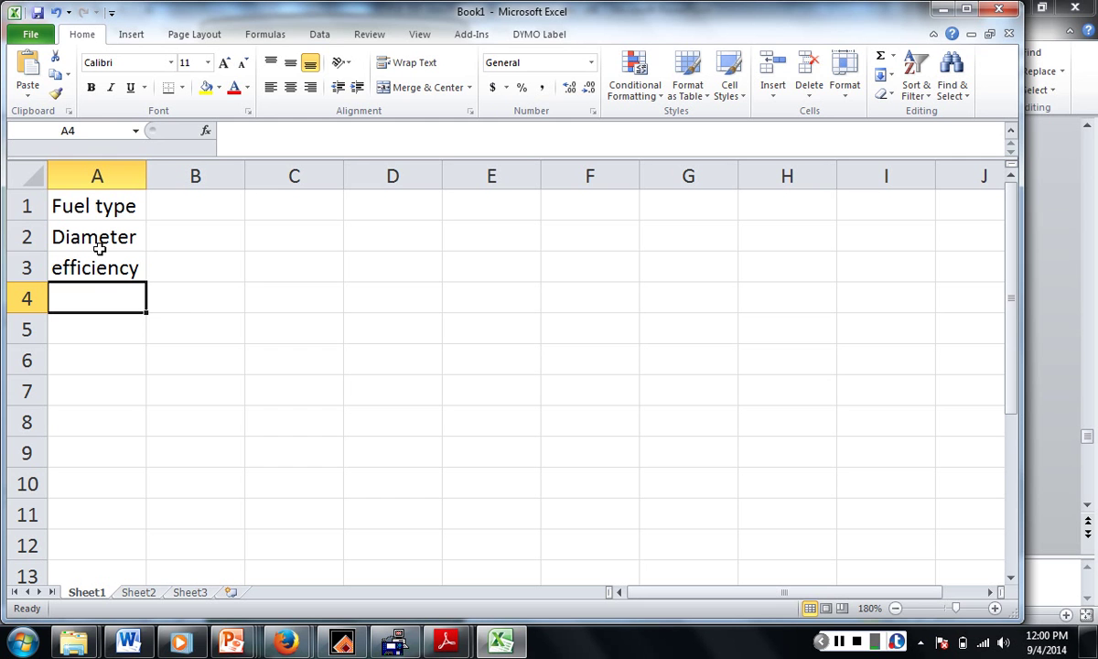
text(heat o)
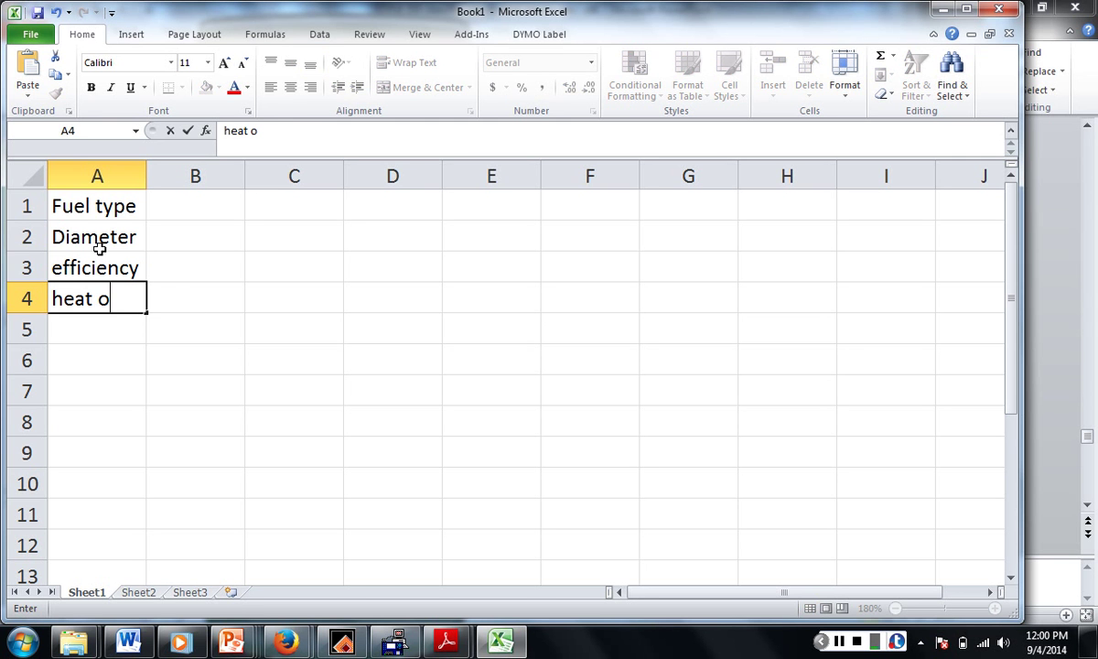
text(f combustion)
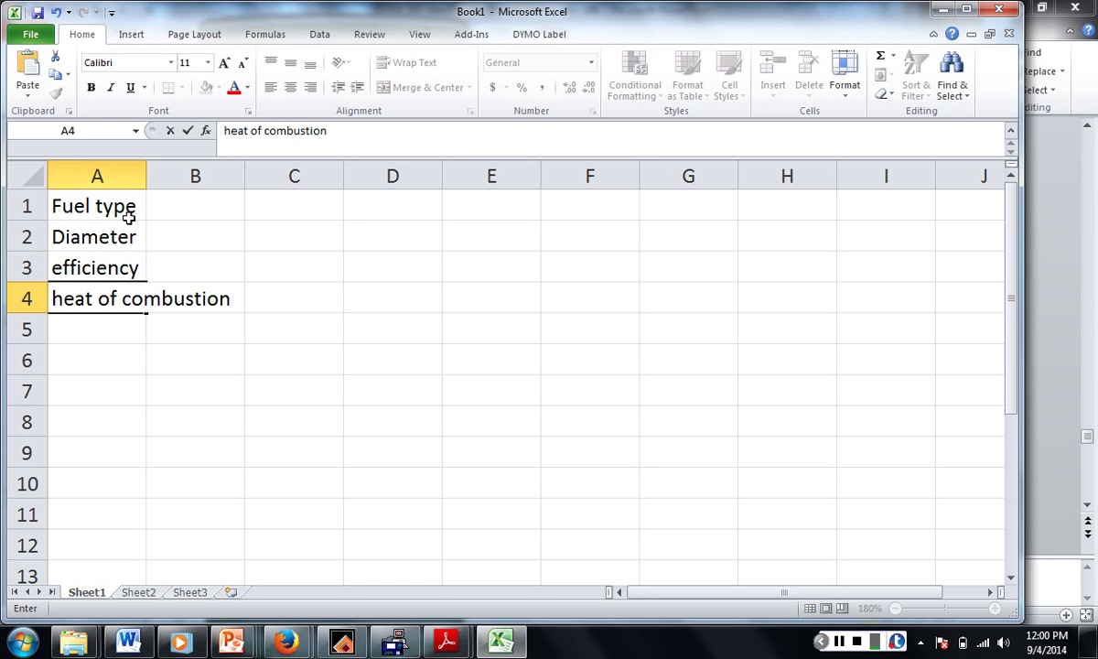
click(155, 174)
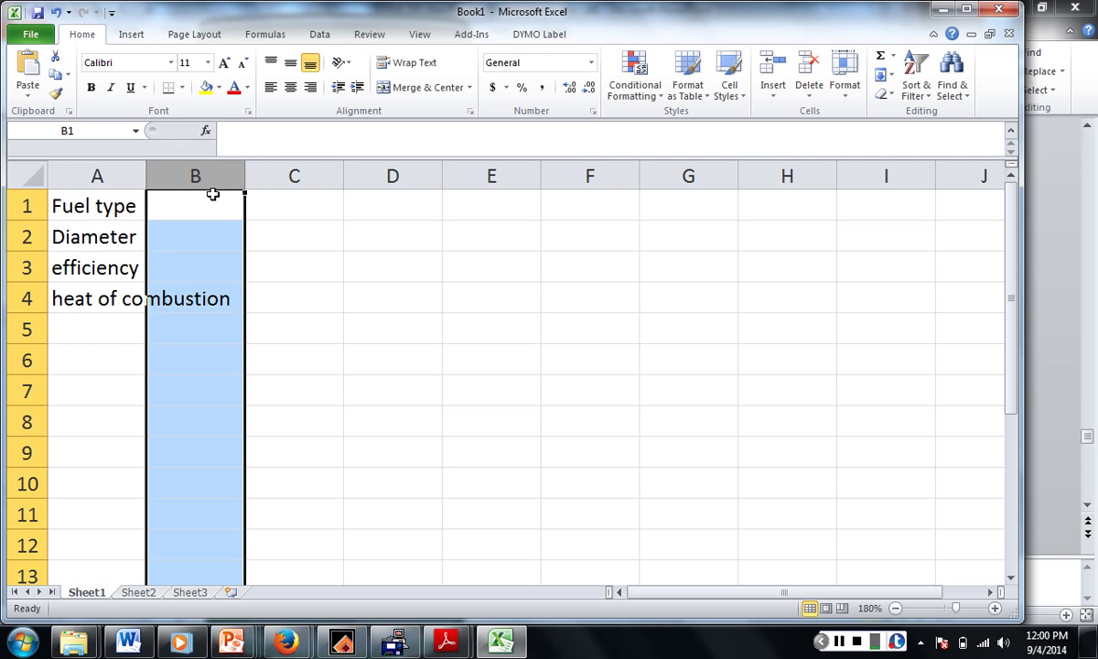
drag(144, 175, 283, 182)
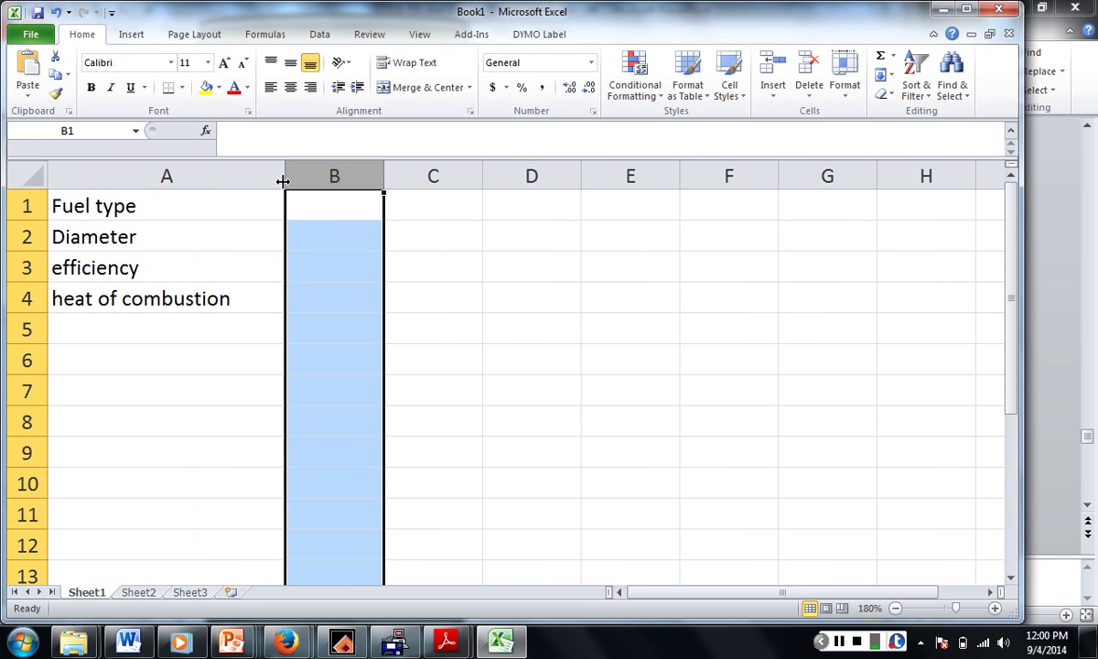
Enter kerosene as the fuel type and a 15 m diameter.
click(337, 215)
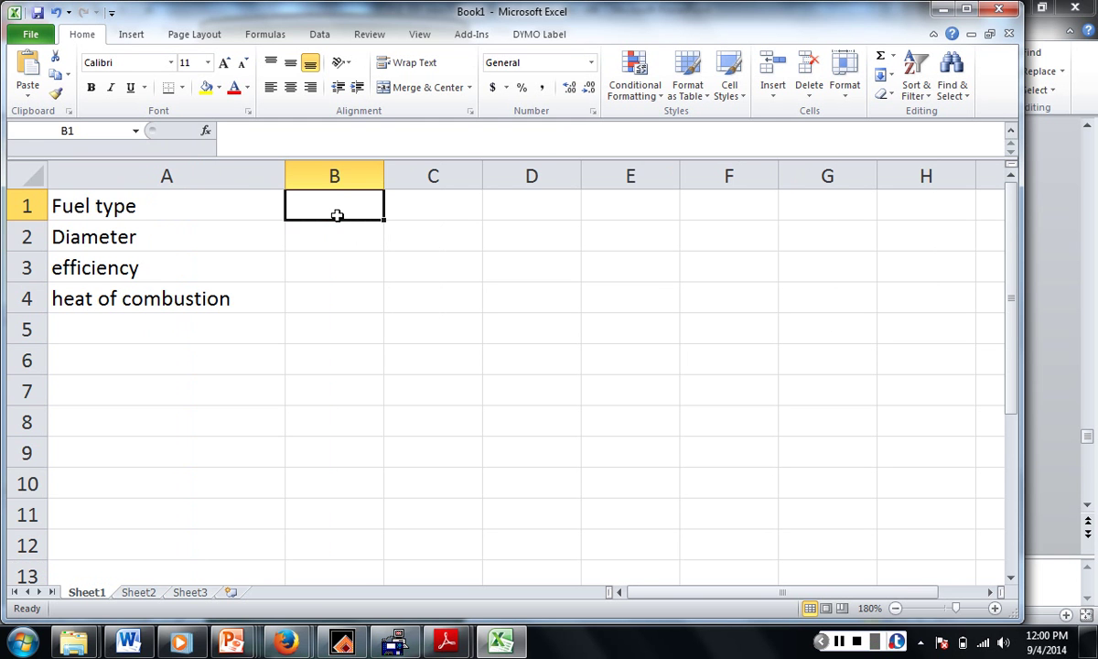
text(kero)
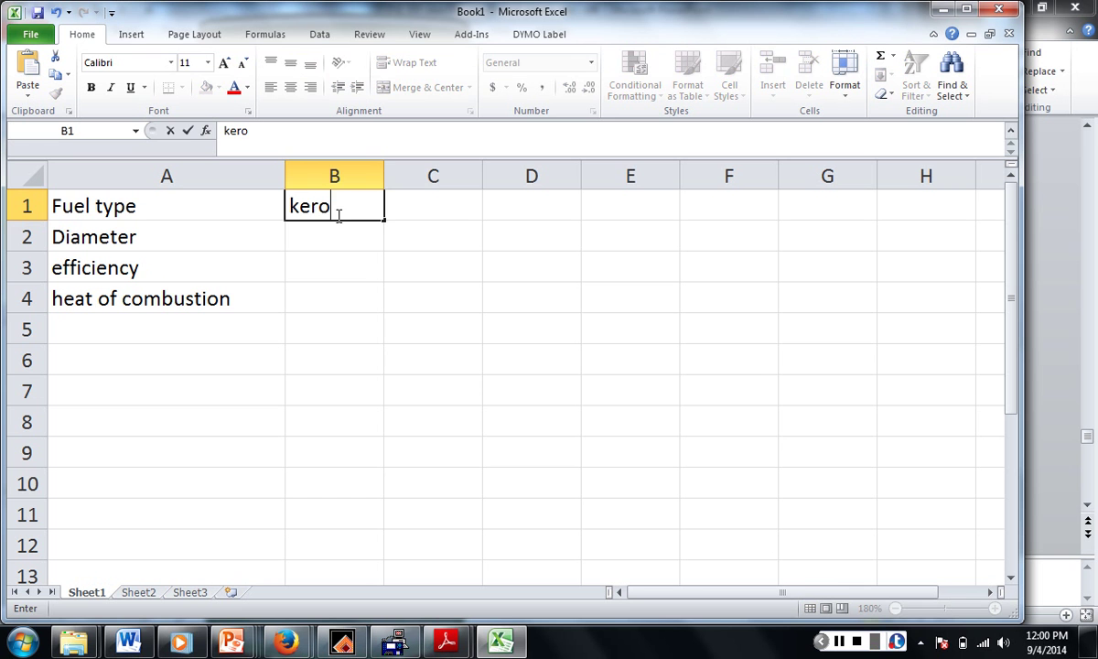
text(sene)
key(Return)
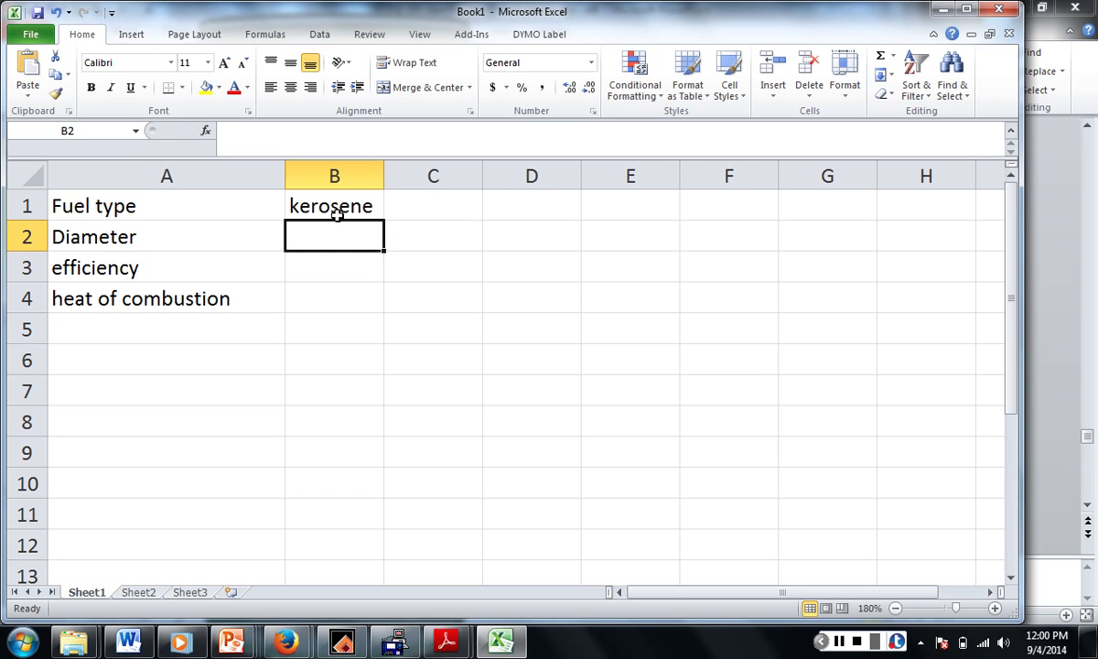
text(15)
key(Tab)
text(m)
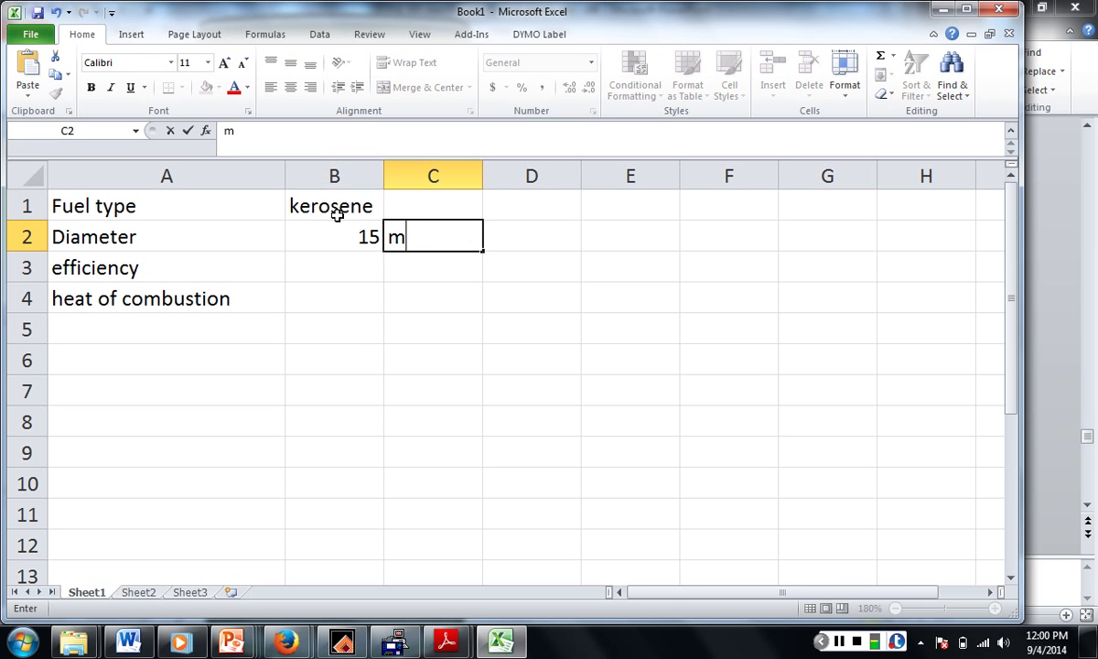
key(Return)
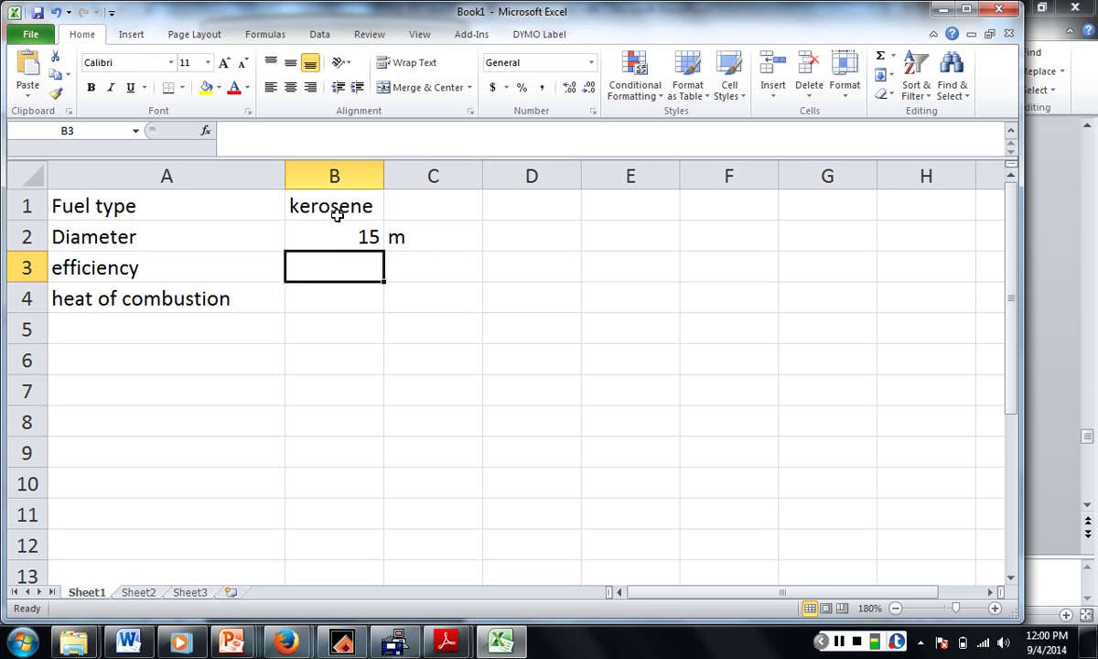
Enter 70% efficiency and 43200 kJ/kg heat of combustion.
text(70)
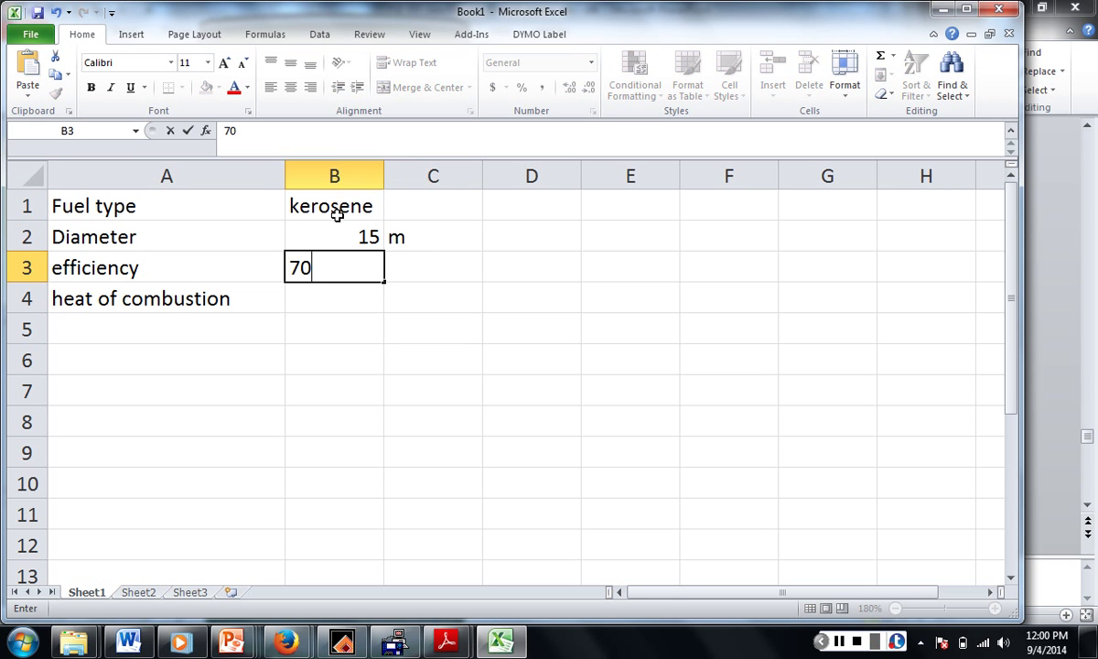
text(%)
key(Return)
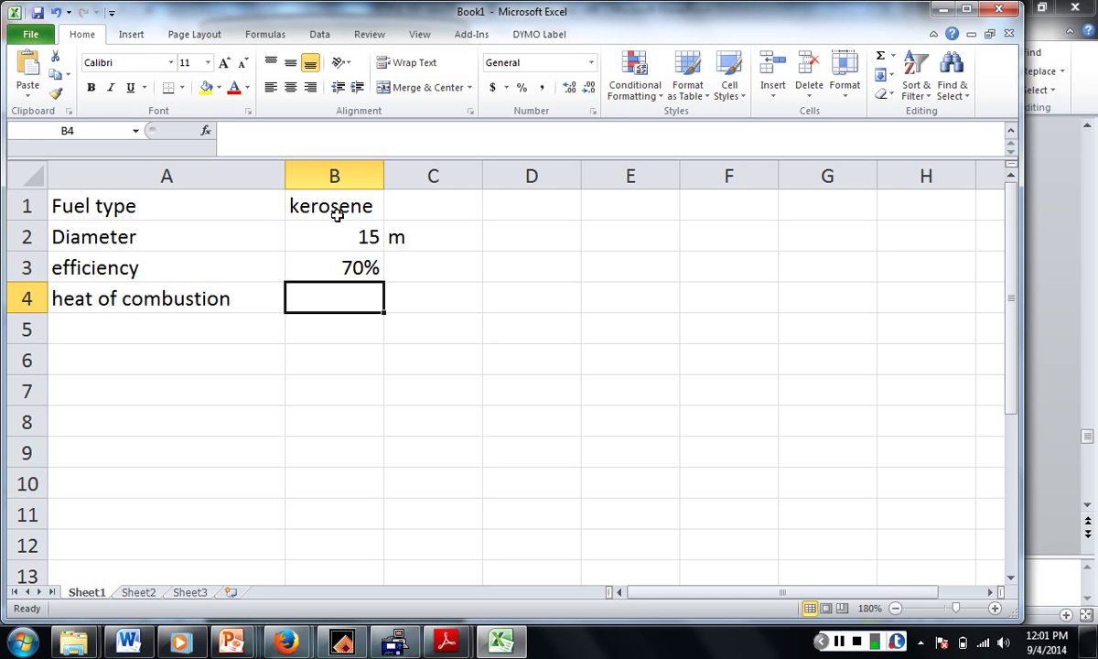
text(42)
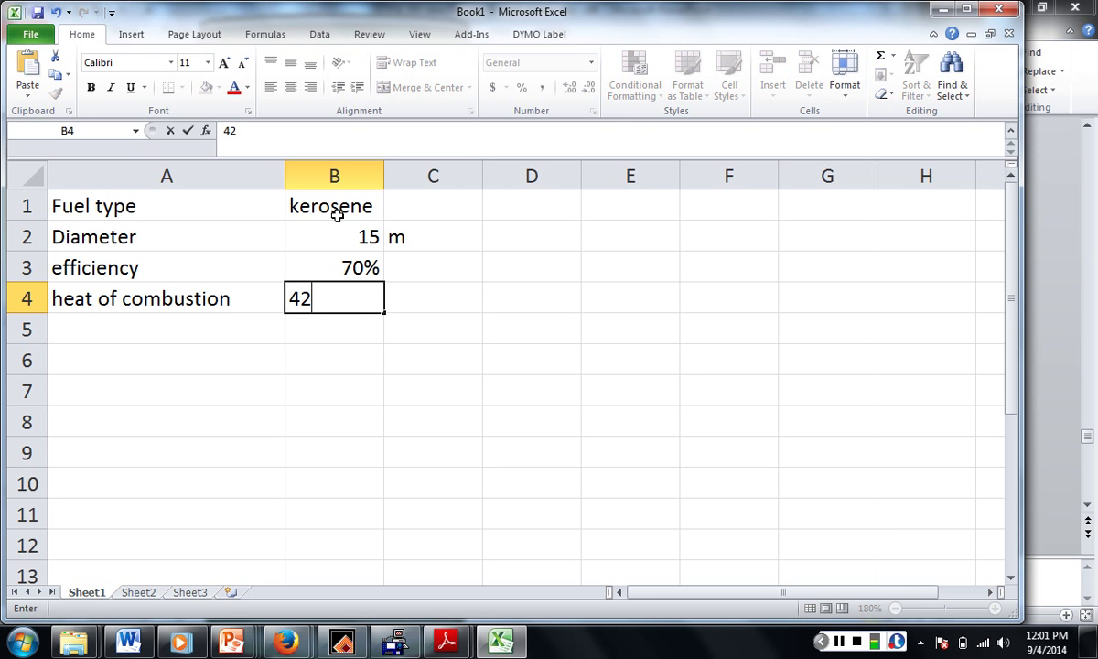
key(BackSpace)
text(320)
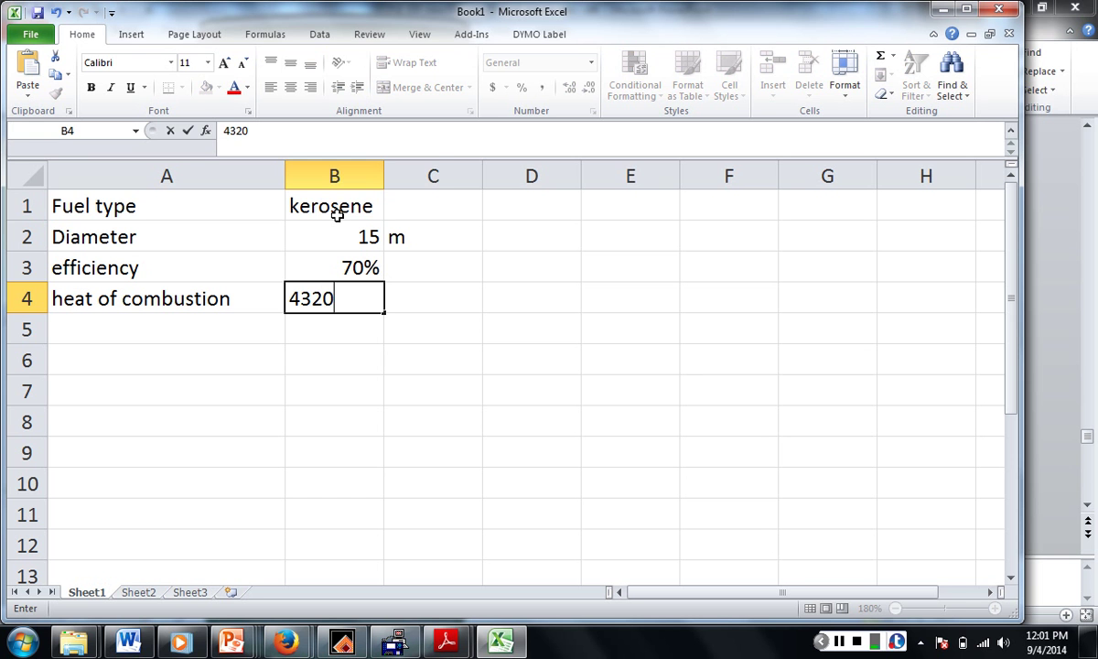
text(0)
key(Tab)
text(kJ)
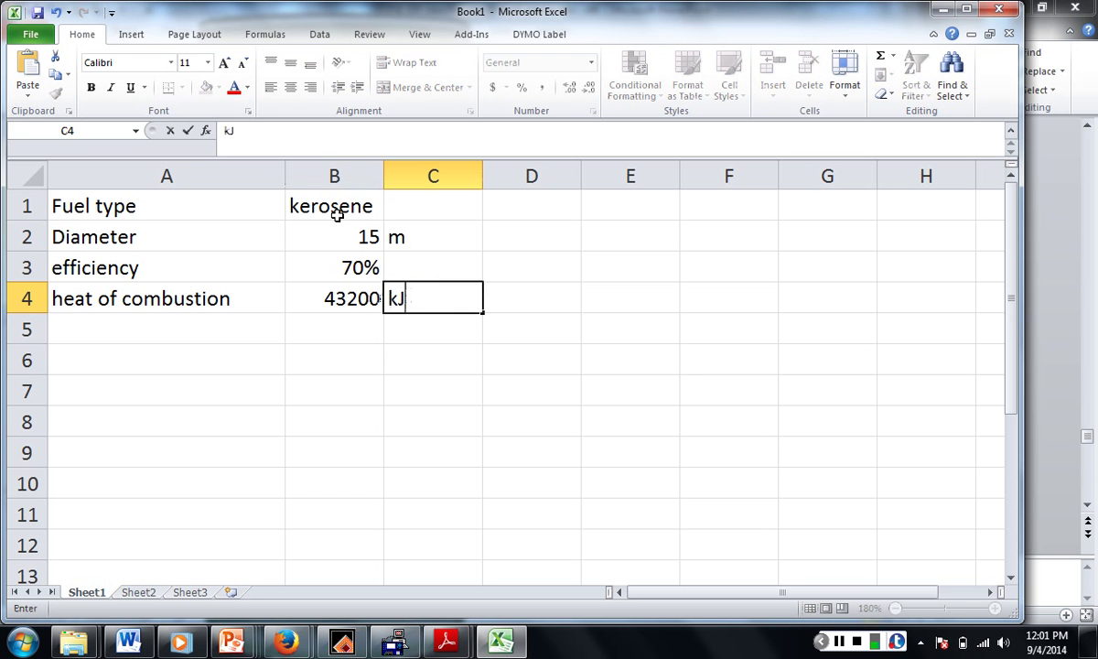
text(/kg)
key(Return)
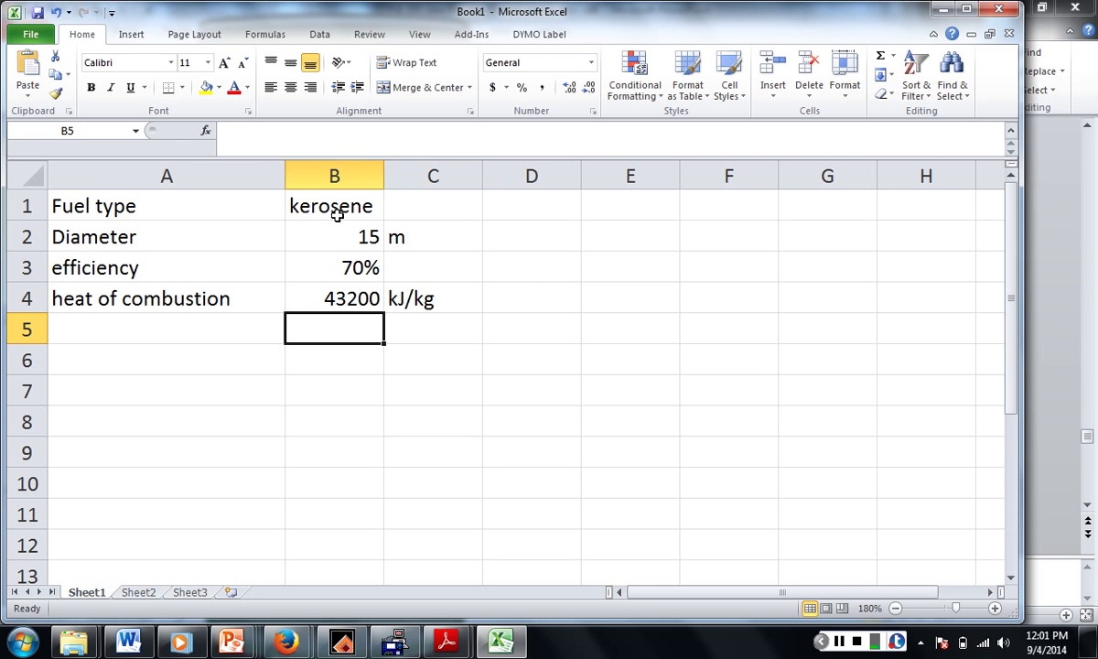
Label cell A6 as m_dot".
key(Left)
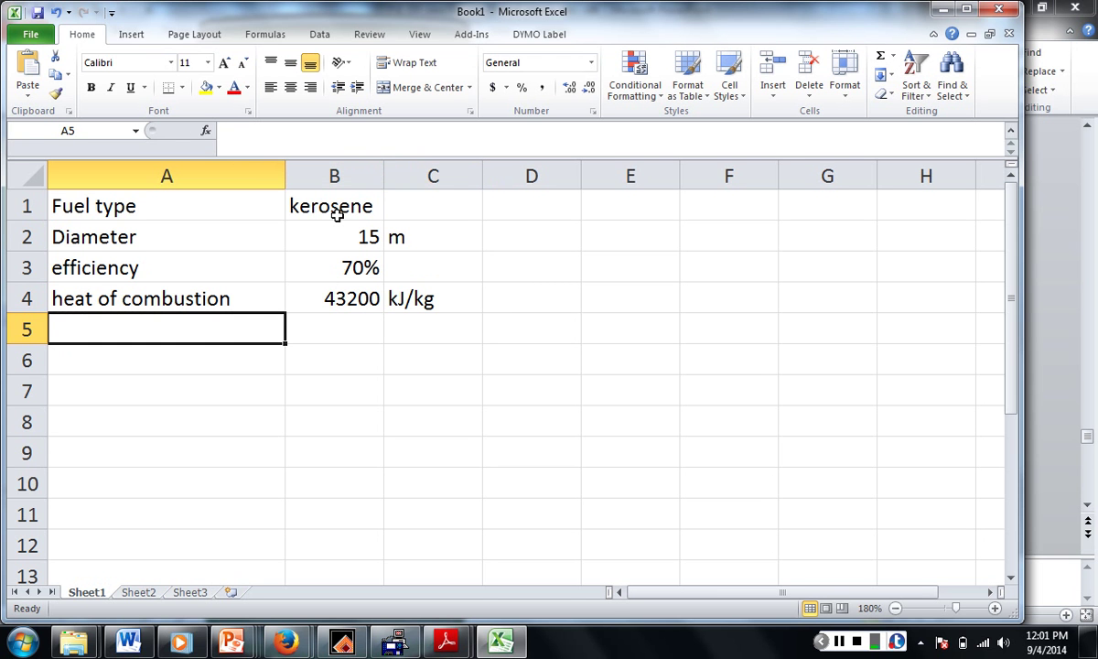
key(Down)
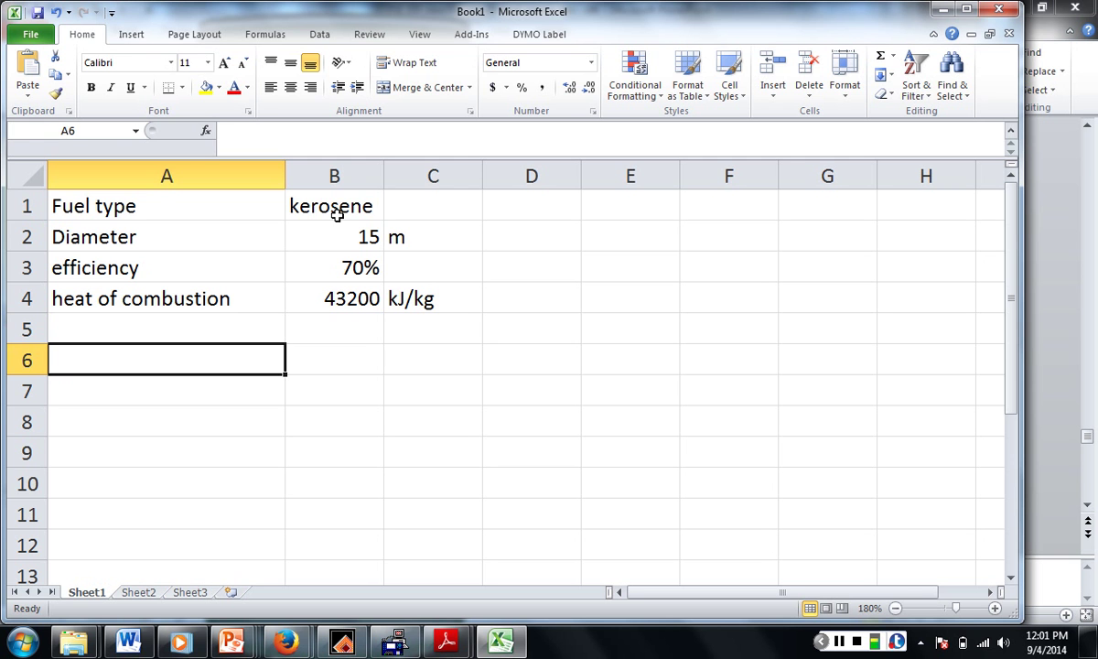
text(ma)
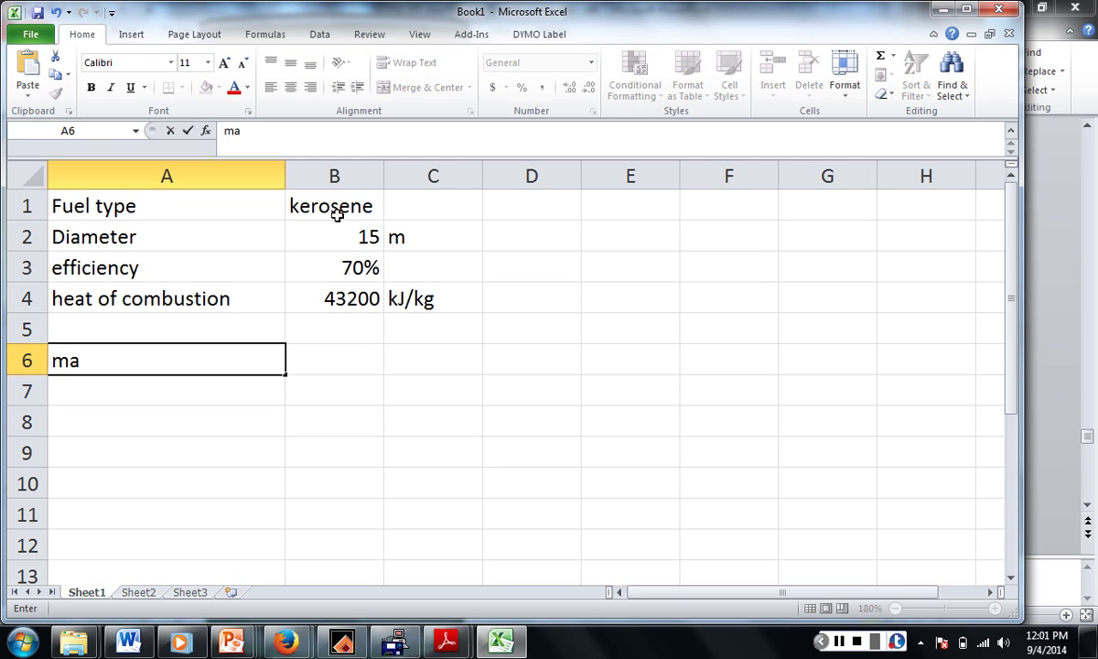
key(BackSpace)
text(_dot")
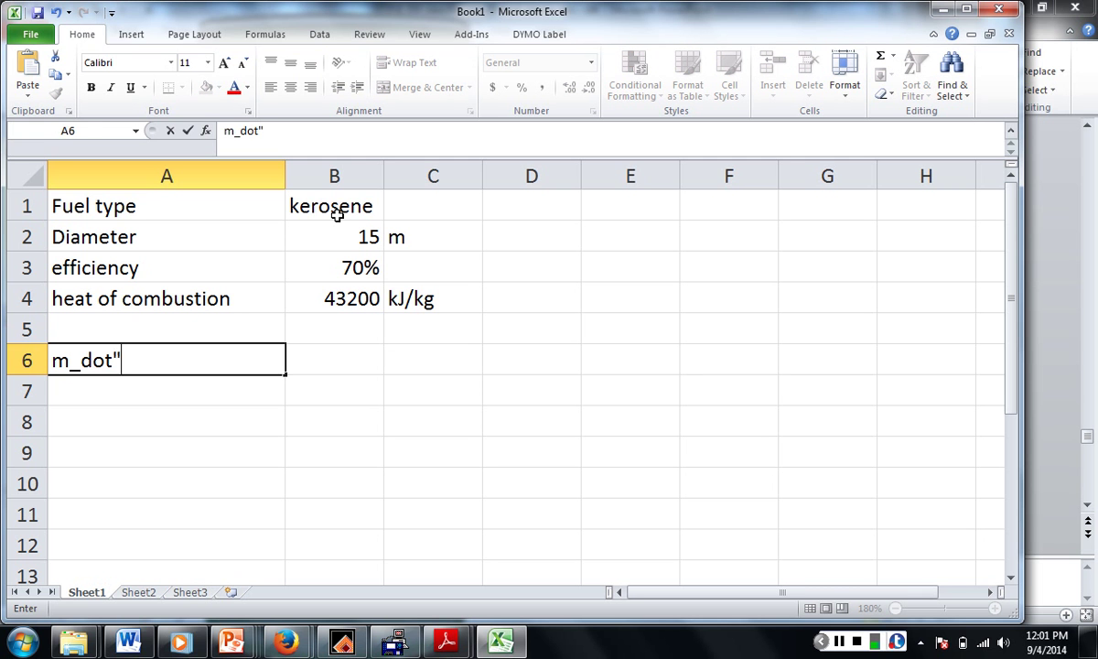
key(Tab)
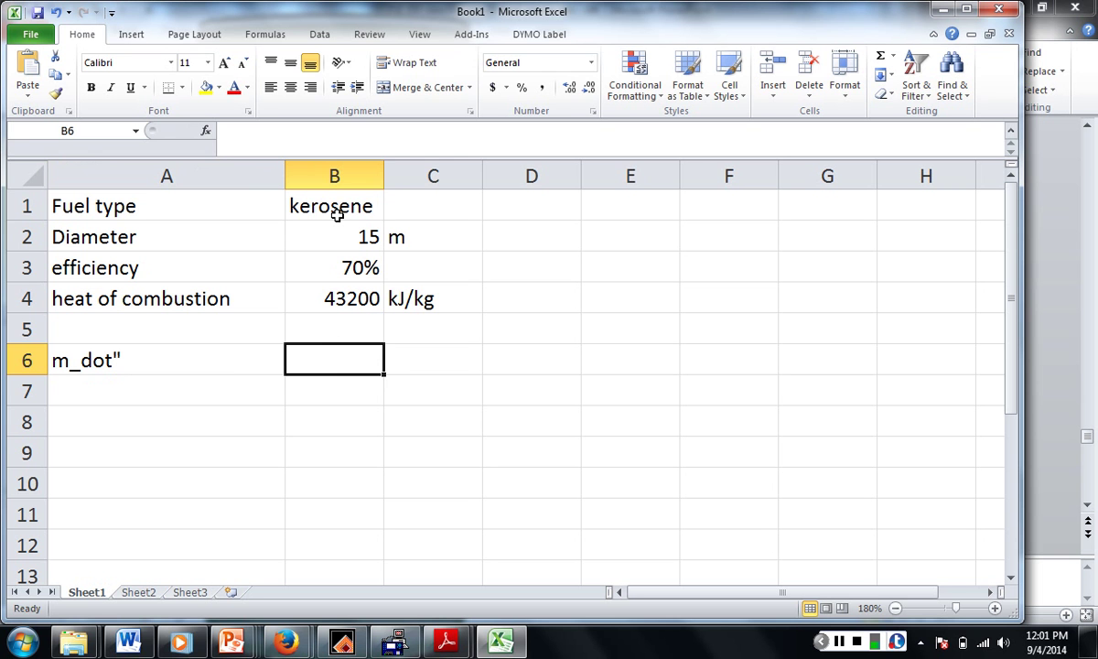
Add the k*betta label in row 5 with value 3.5 and unit 1/m.
key(Left)
key(Up)
text(k)
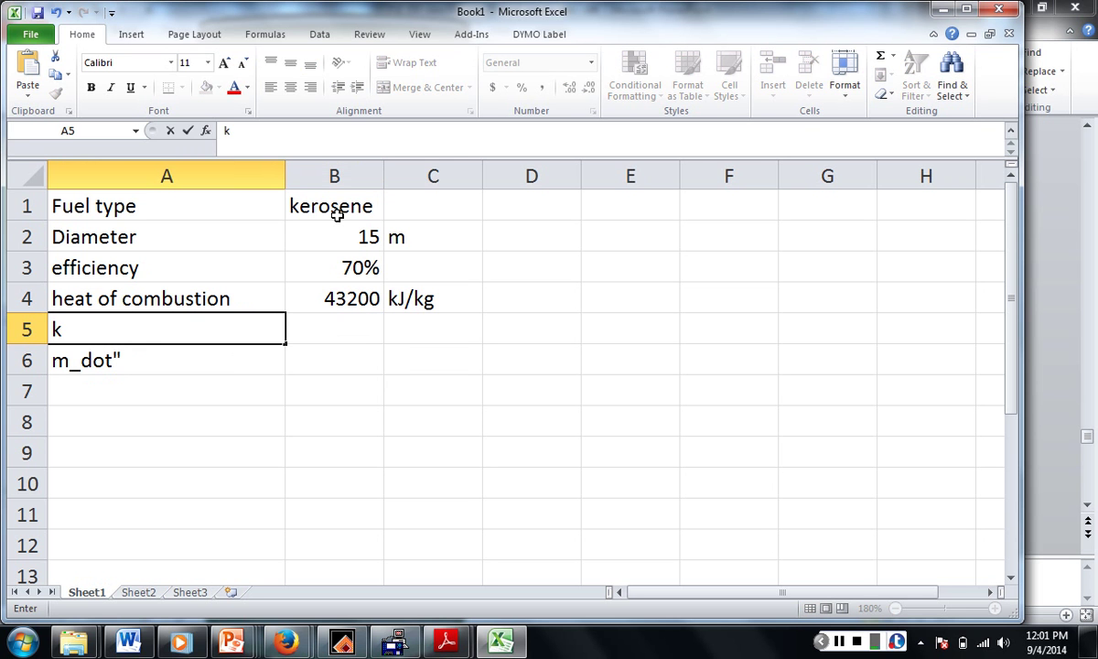
text(*bet)
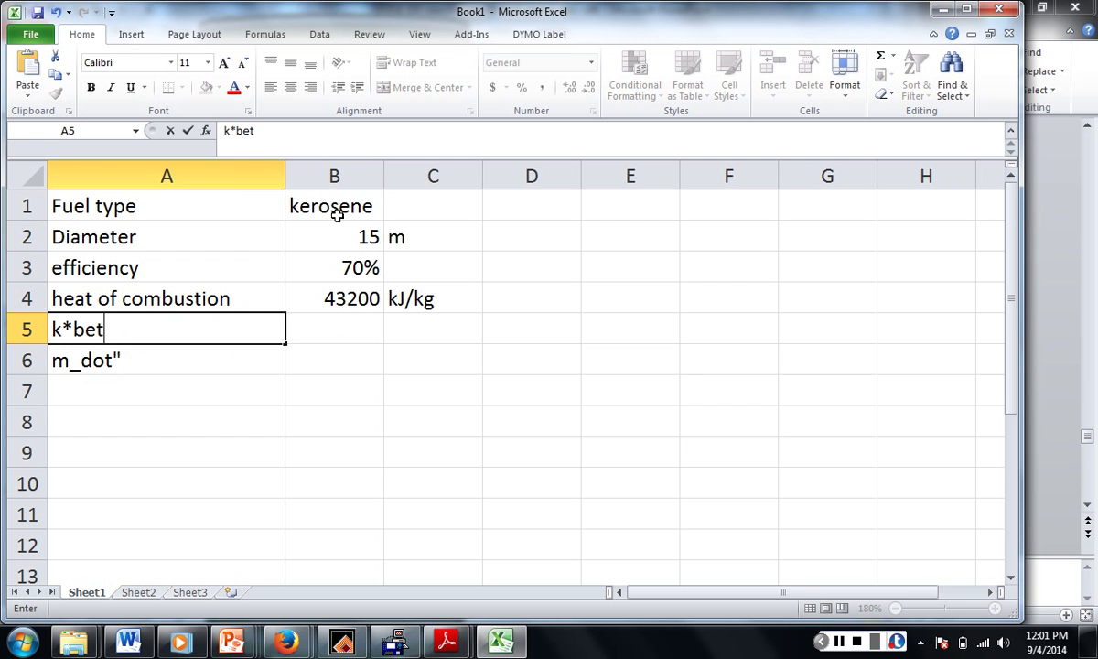
text(ta)
key(Tab)
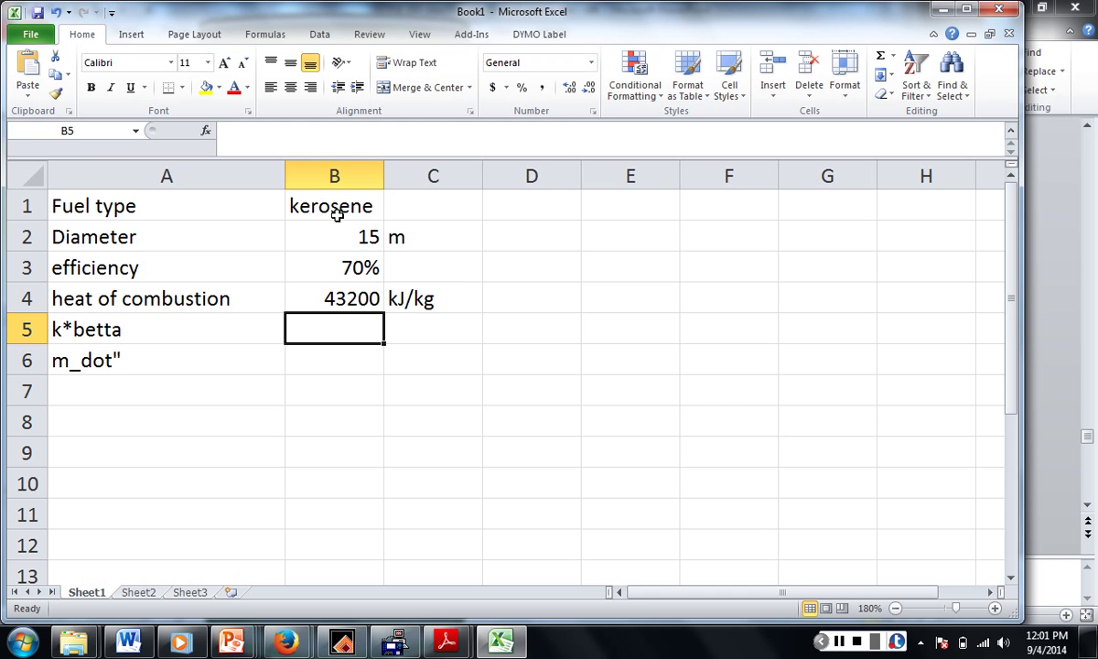
text(3.5)
key(Tab)
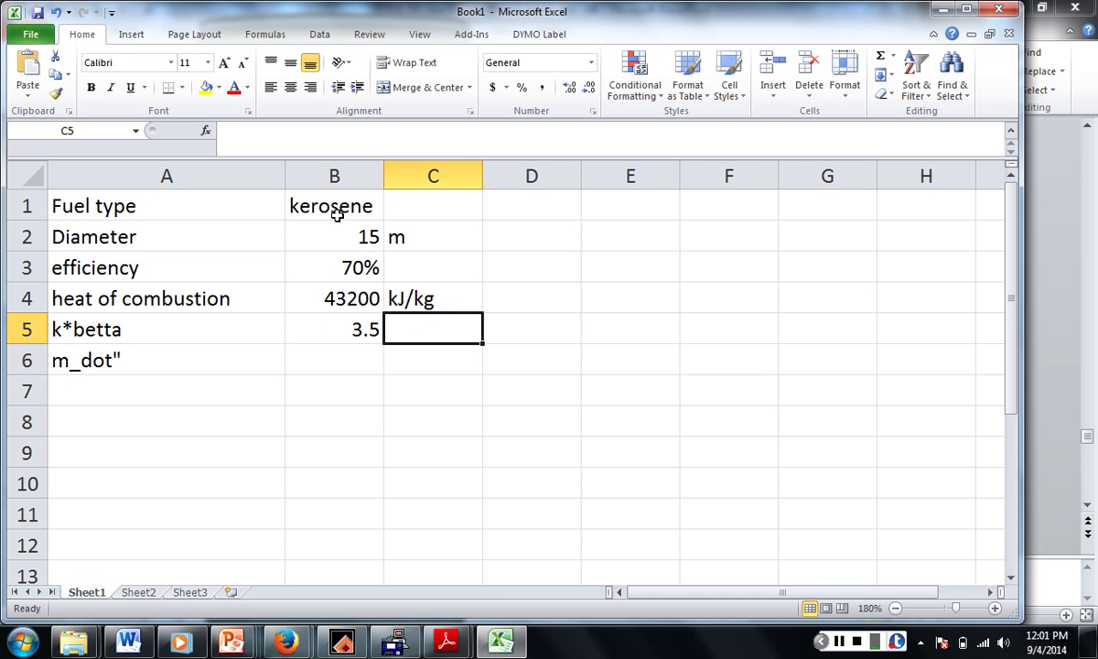
text(1/m)
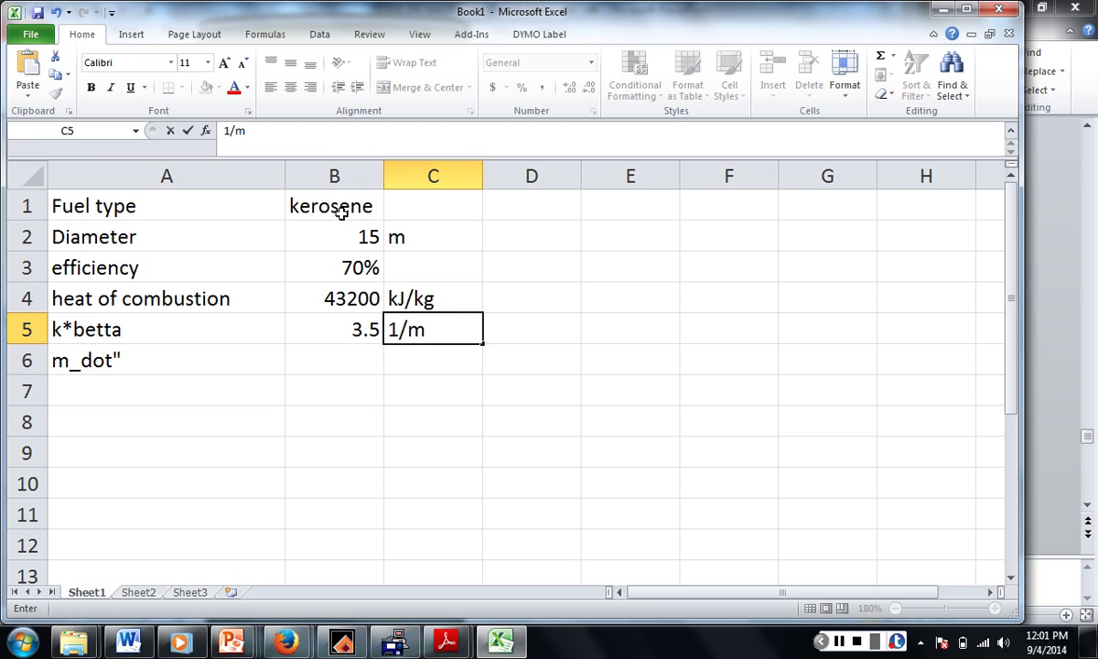
Give efficiency the dimensionless unit [ ], keep 3.5 unchanged, and cancel the formula started in B6.
click(423, 265)
text([ )
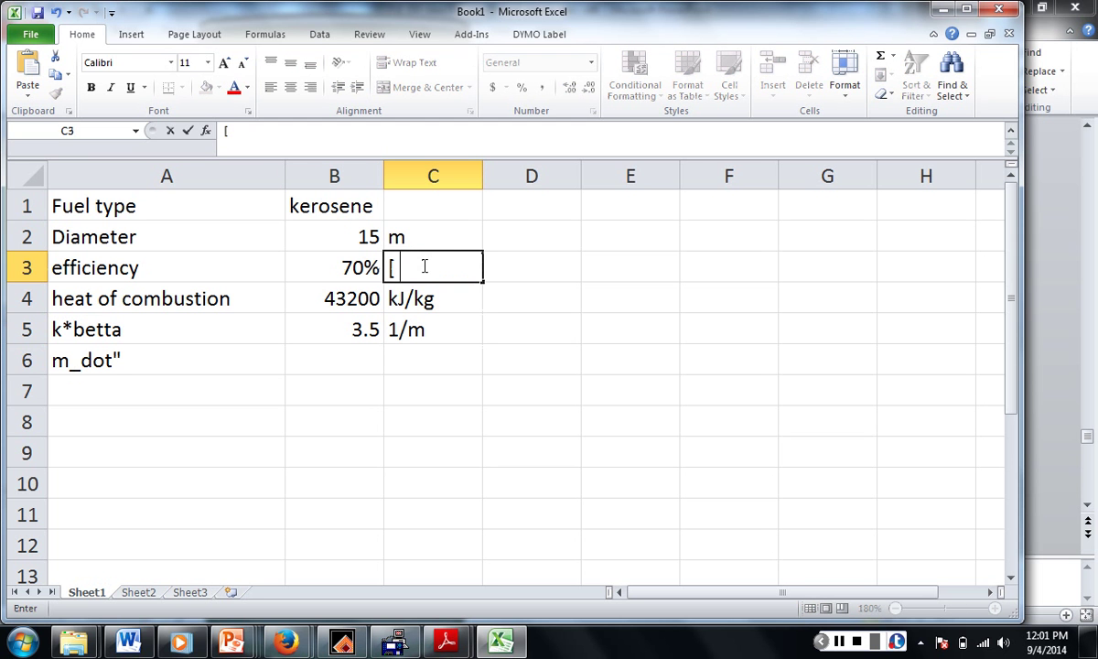
text(])
click(359, 335)
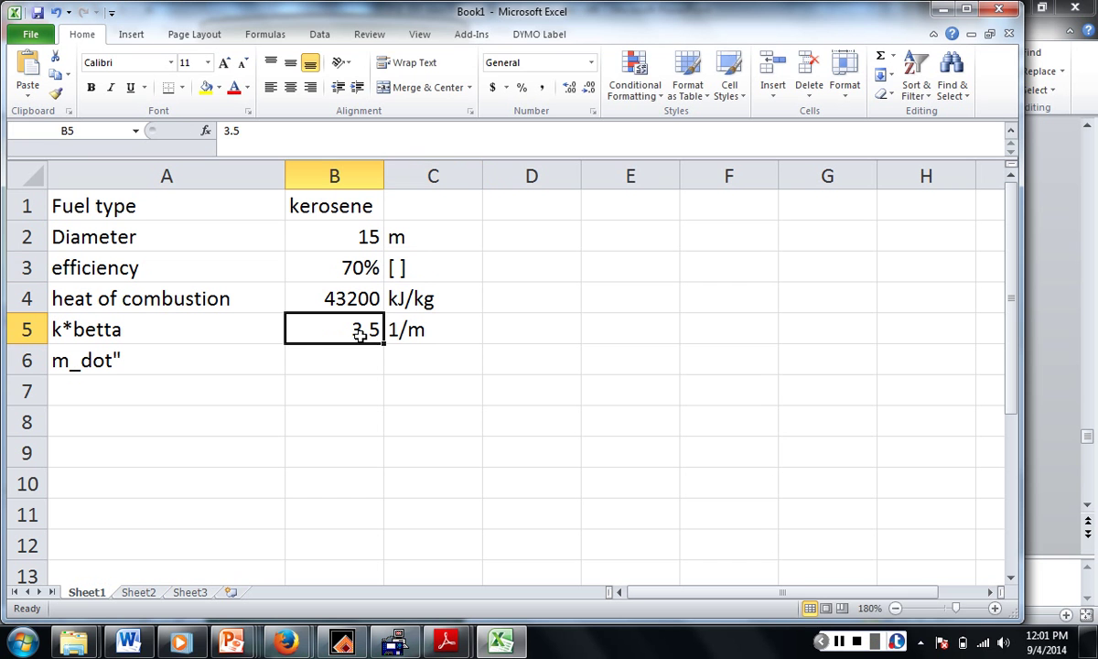
double_click(361, 335)
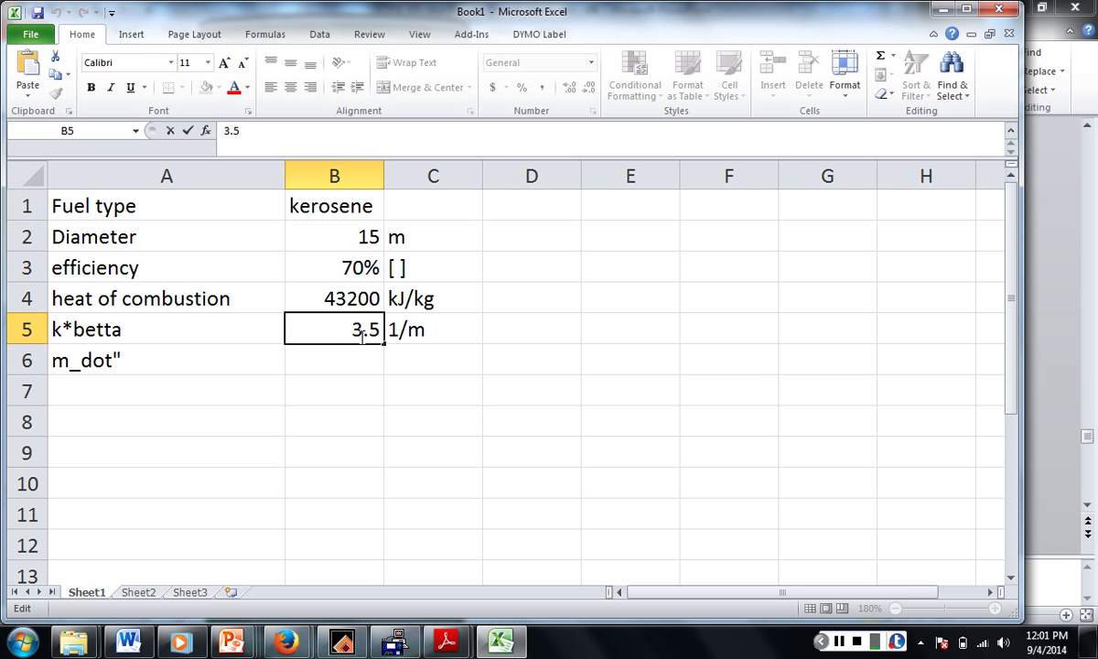
click(346, 372)
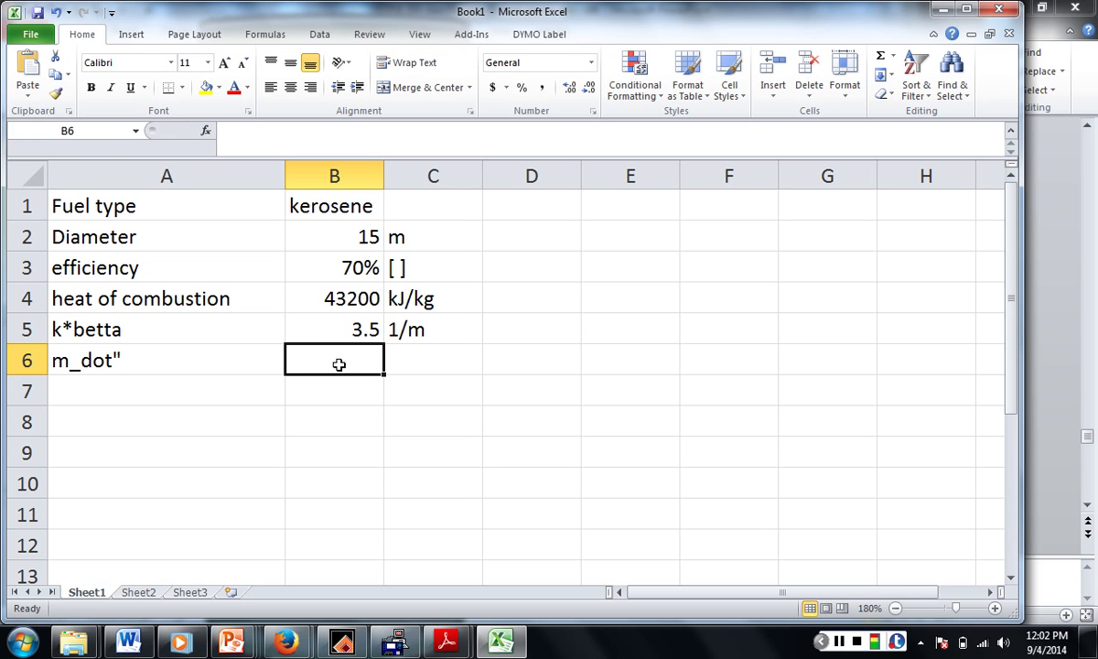
text(=)
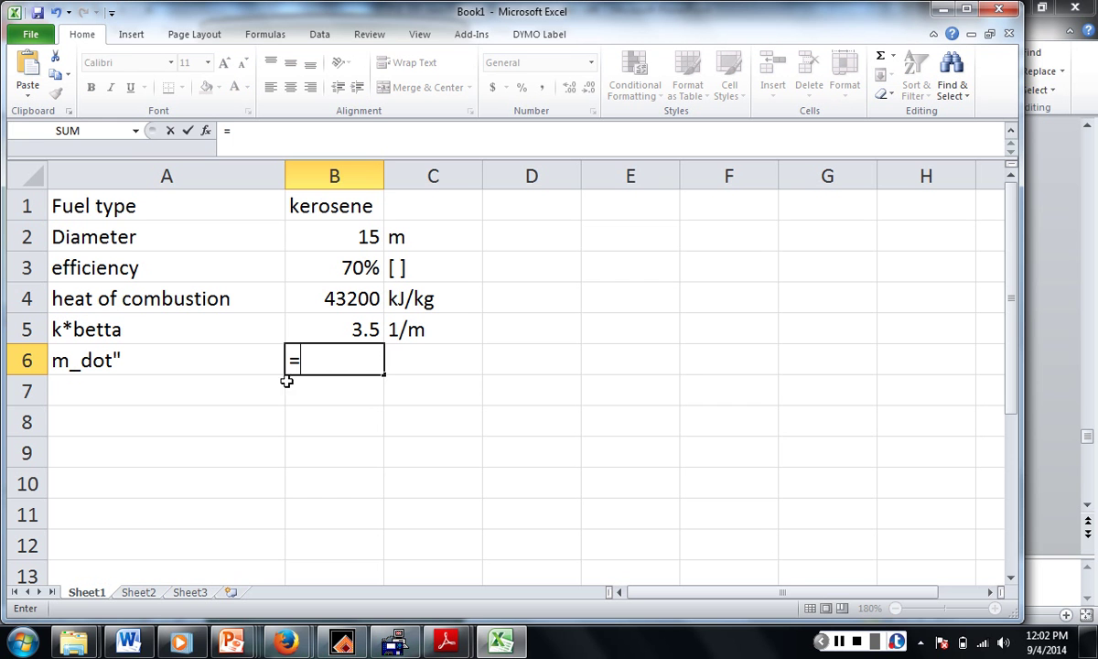
click(233, 396)
key(Escape)
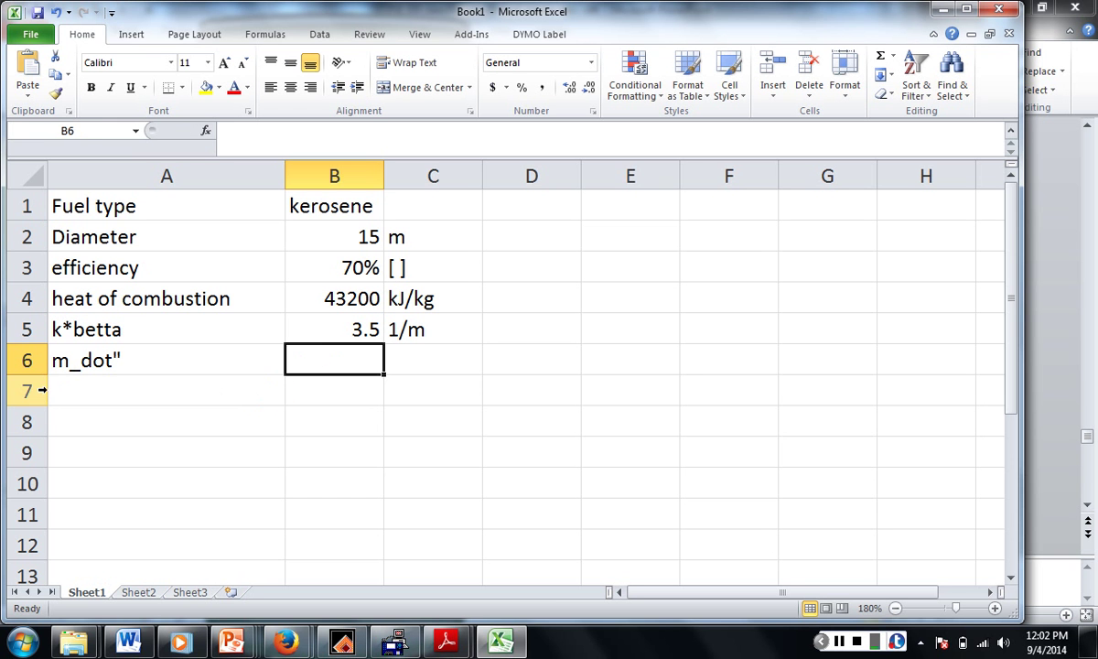
Rename the A6 label to m_dot"_assymptotic.
double_click(135, 362)
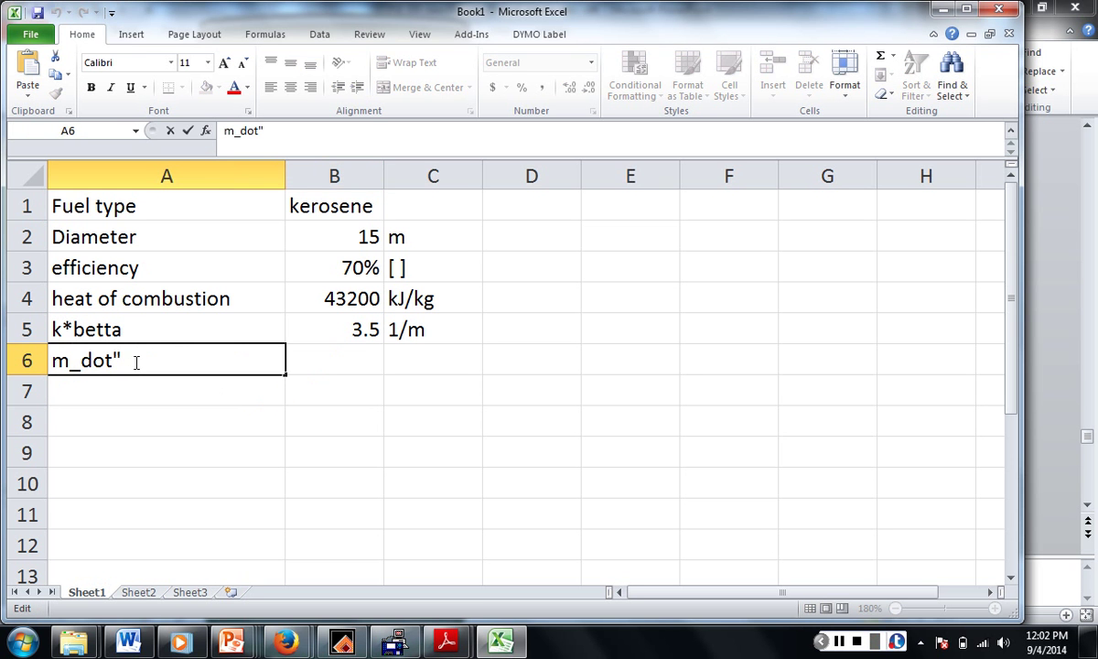
text(_assym)
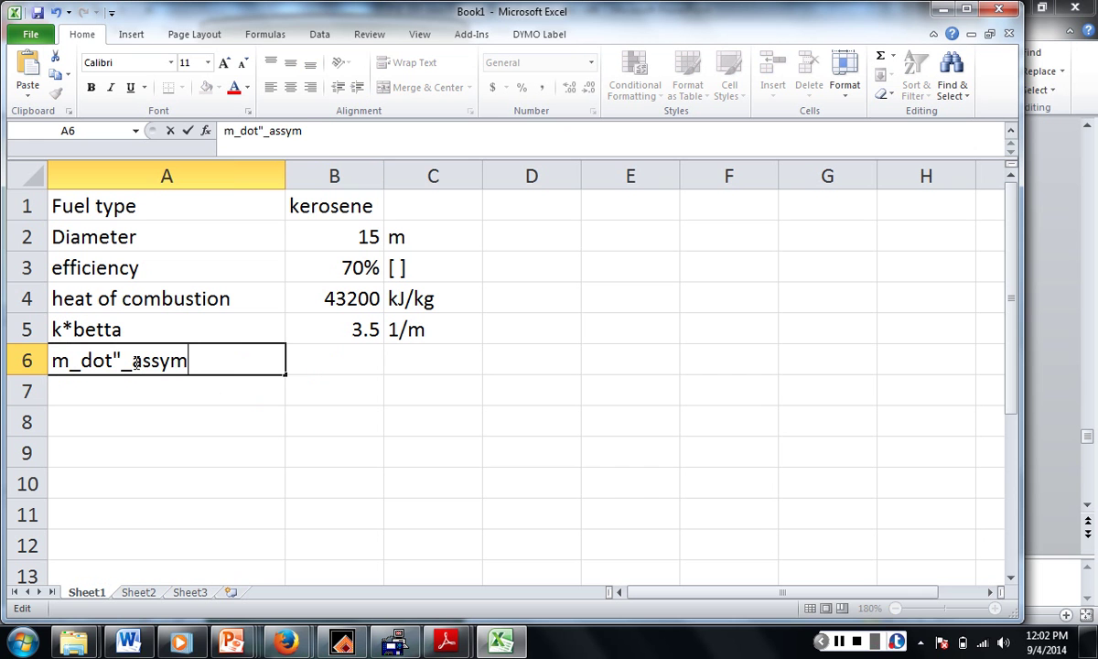
text(ptot)
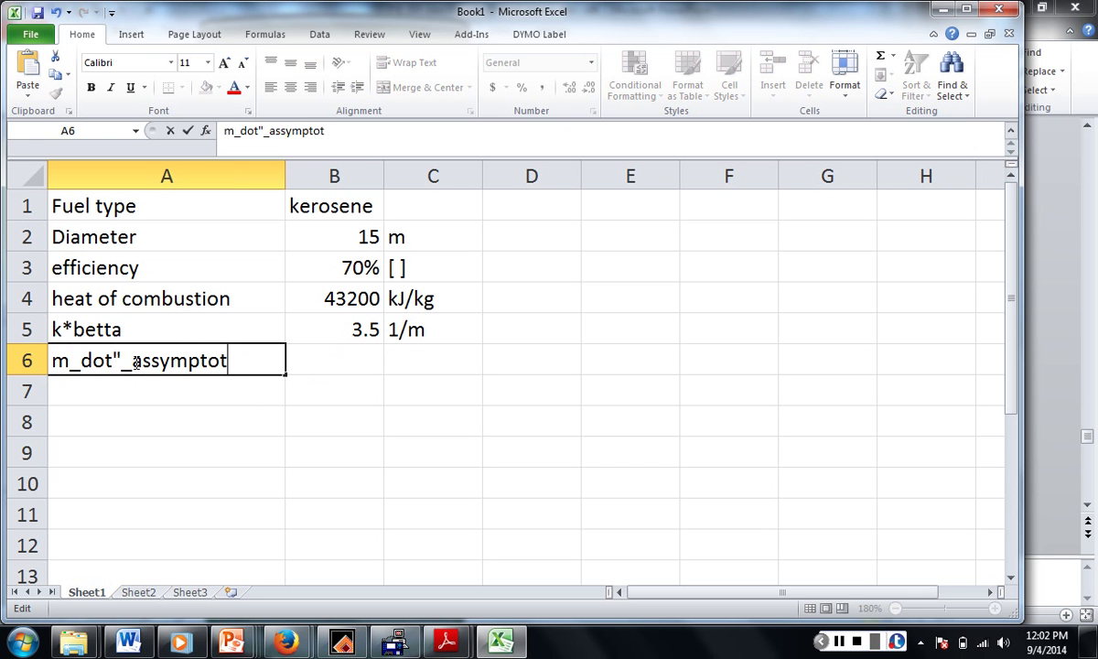
text(ic)
key(Tab)
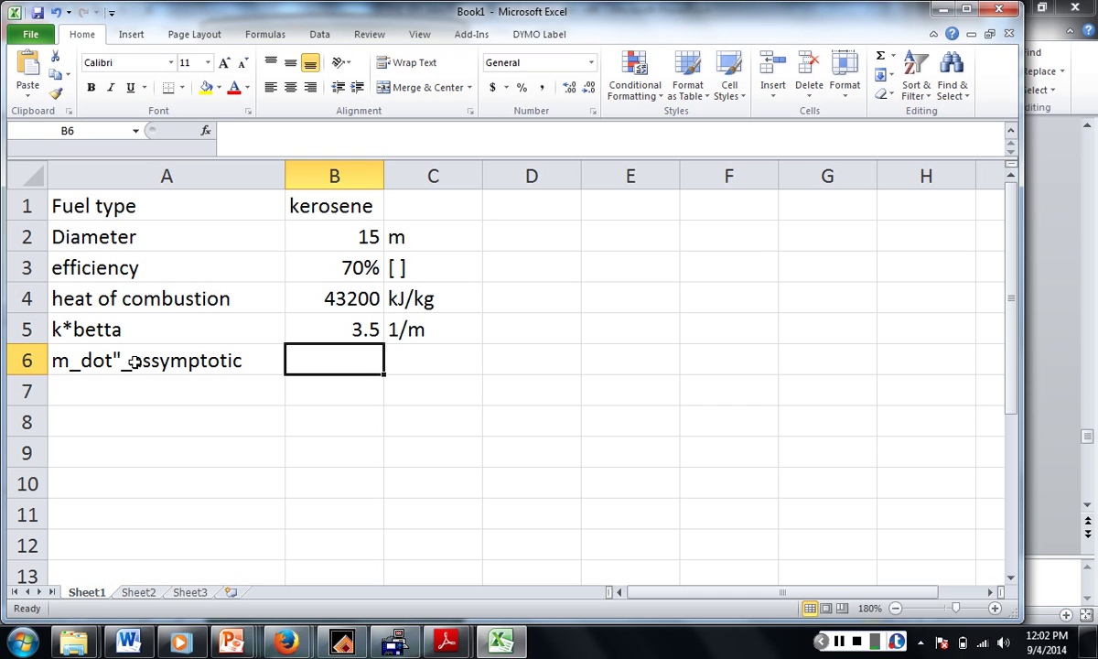
Enter 0.039 with unit kg/(m2s) for the asymptotic burning rate.
text(0.039)
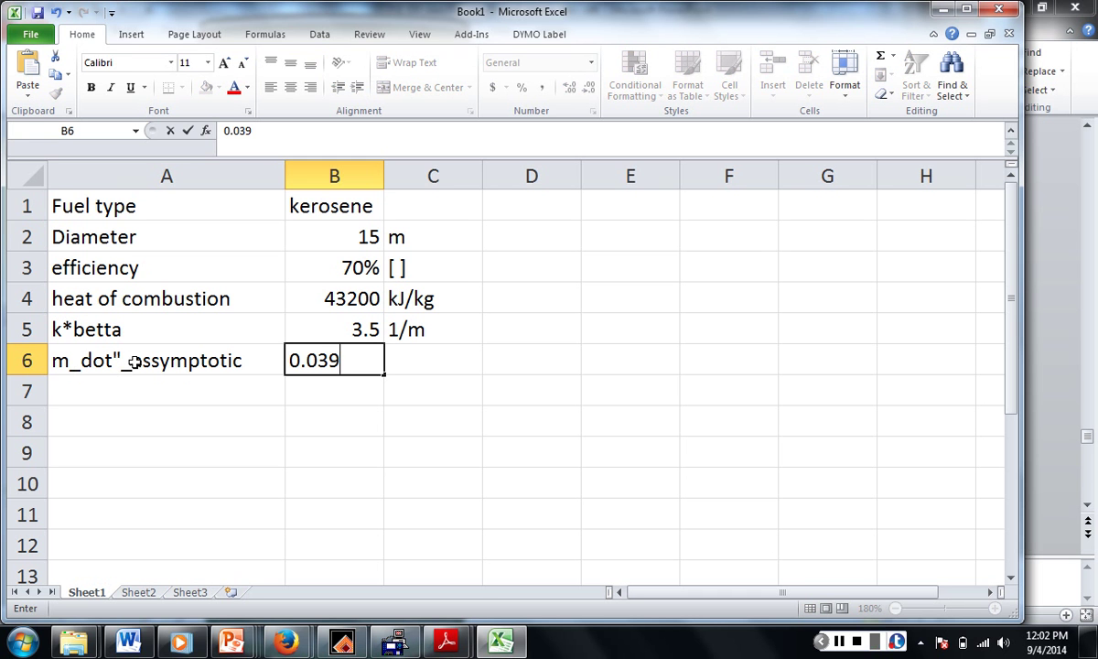
key(Tab)
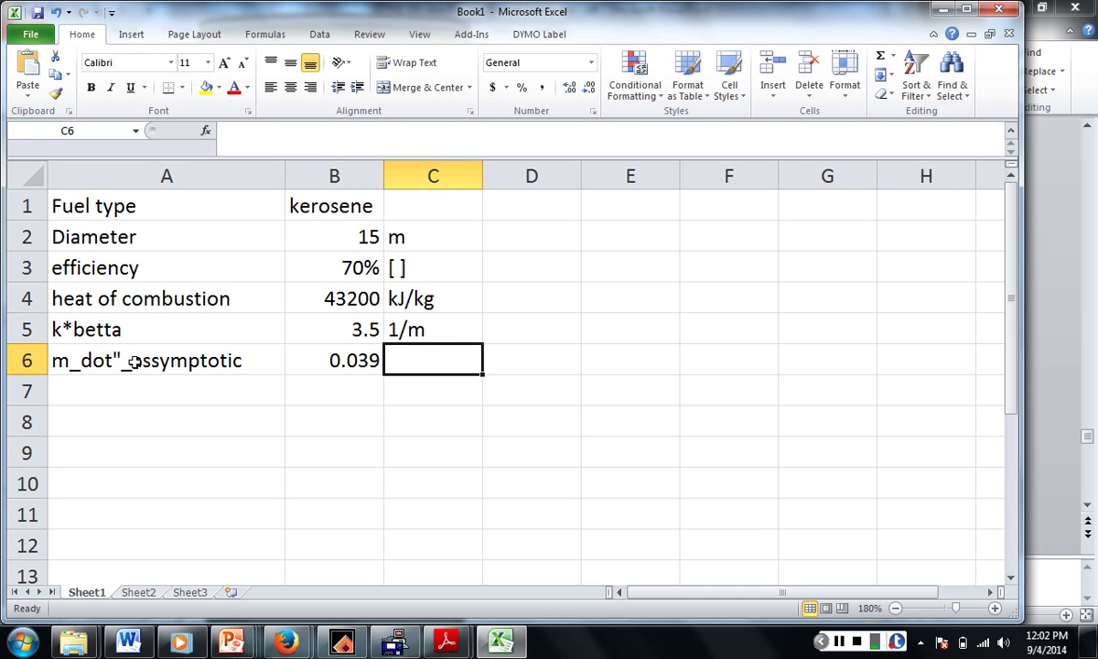
text(kg/m)
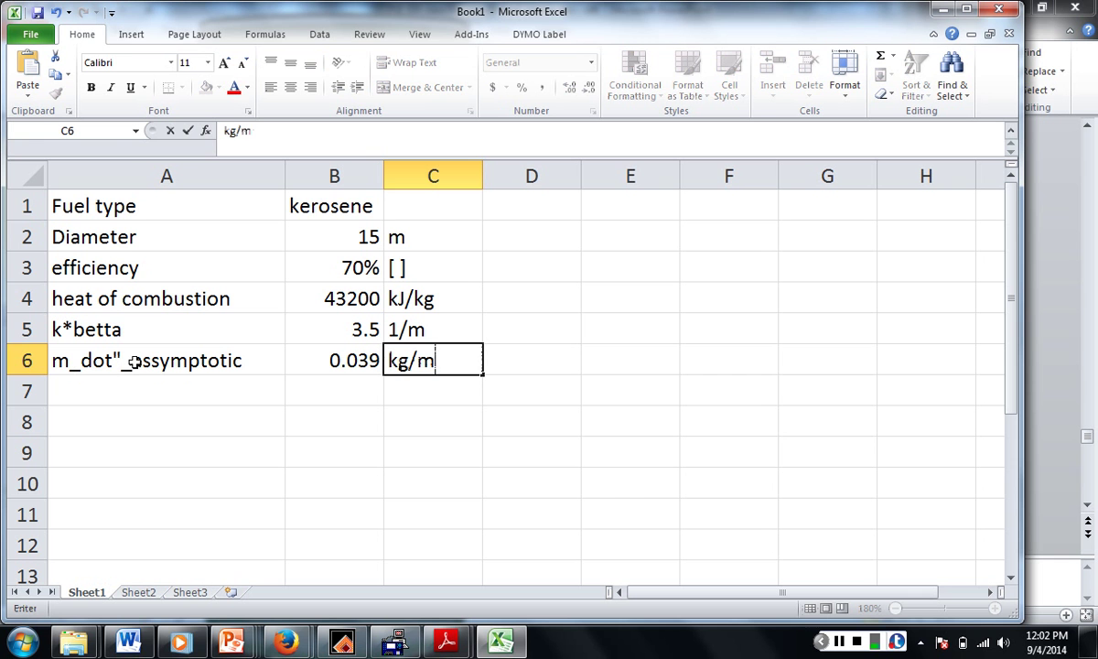
key(BackSpace)
text((m2s)
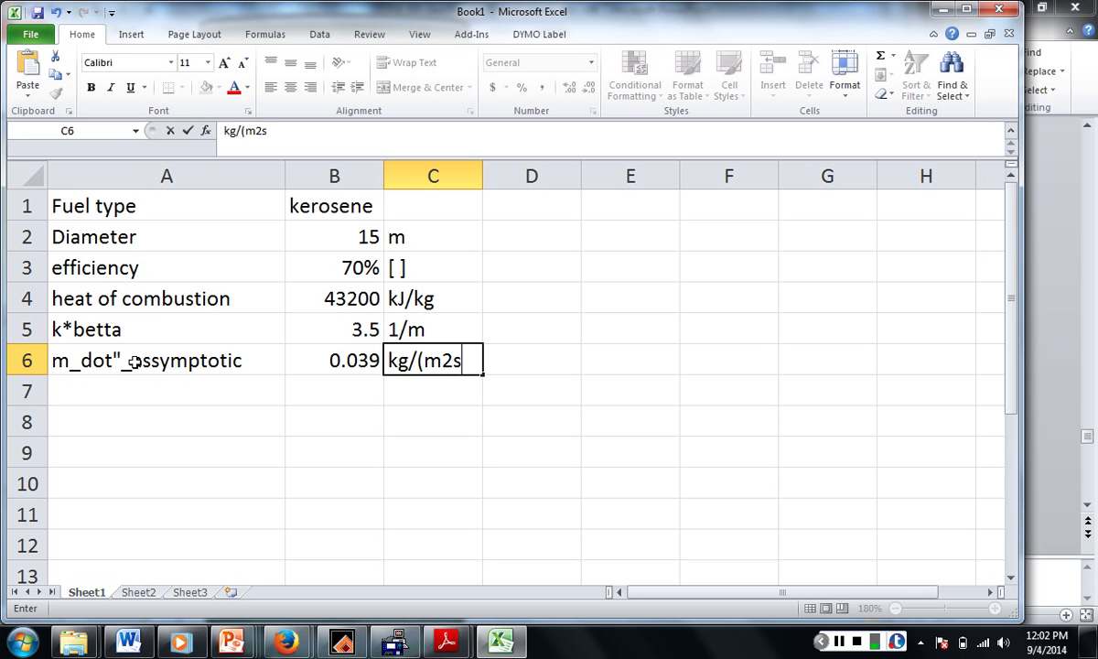
text())
key(Return)
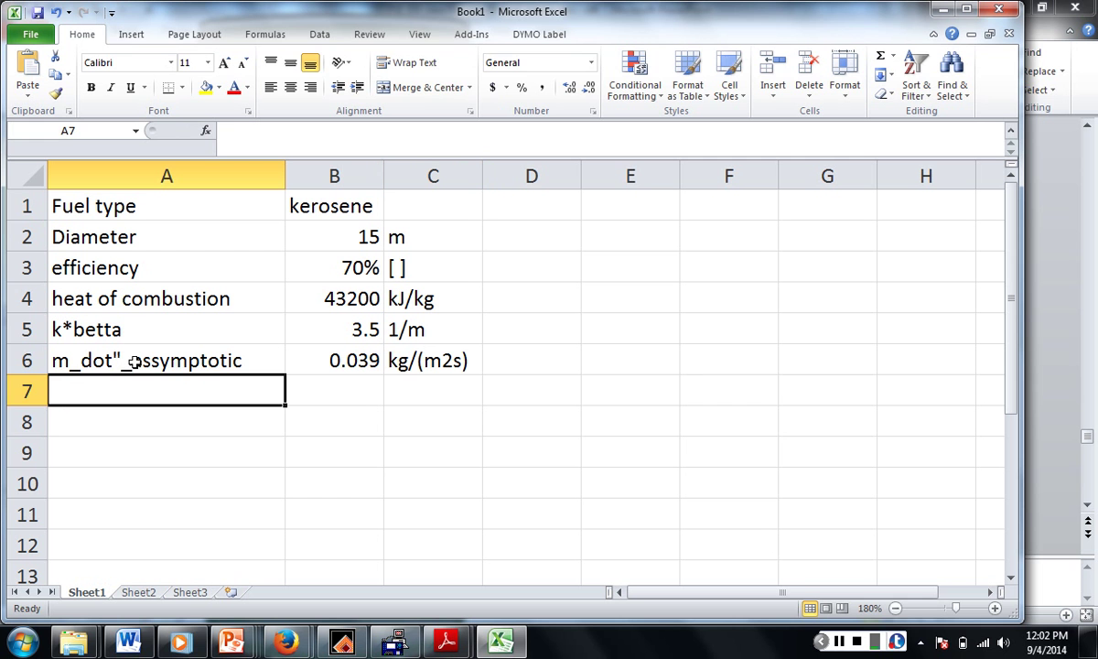
Add the label m_dot" in A8.
key(Return)
text(m_d)
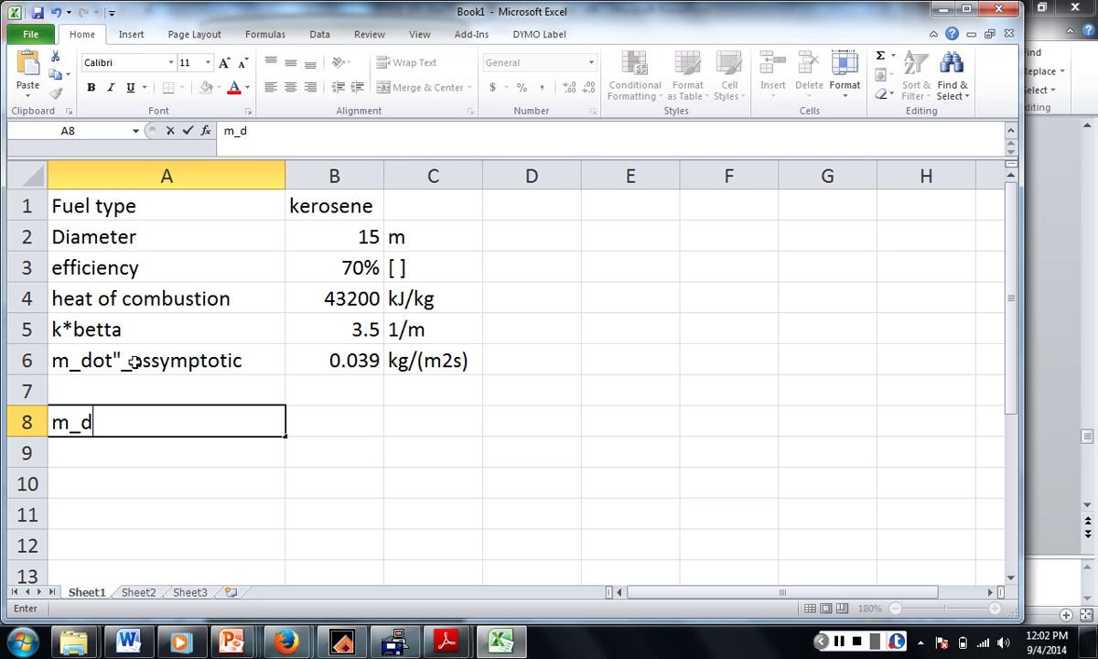
text(ot")
key(Tab)
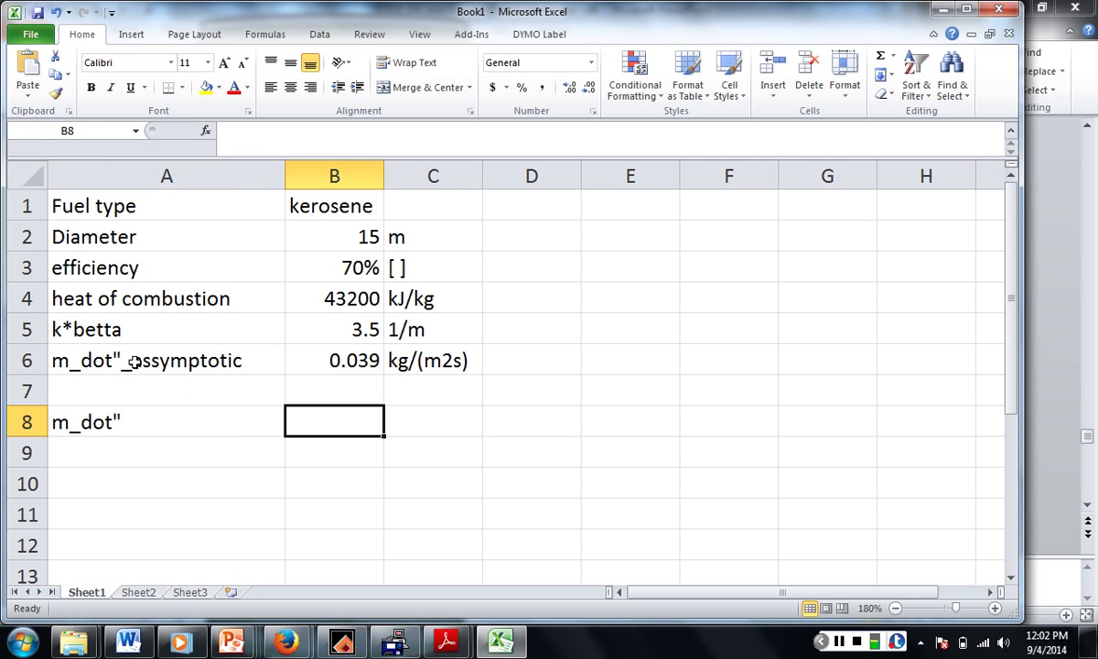
Type the burning-rate formula =B6*(1-exp(-B5*B2)) in B8.
text(=)
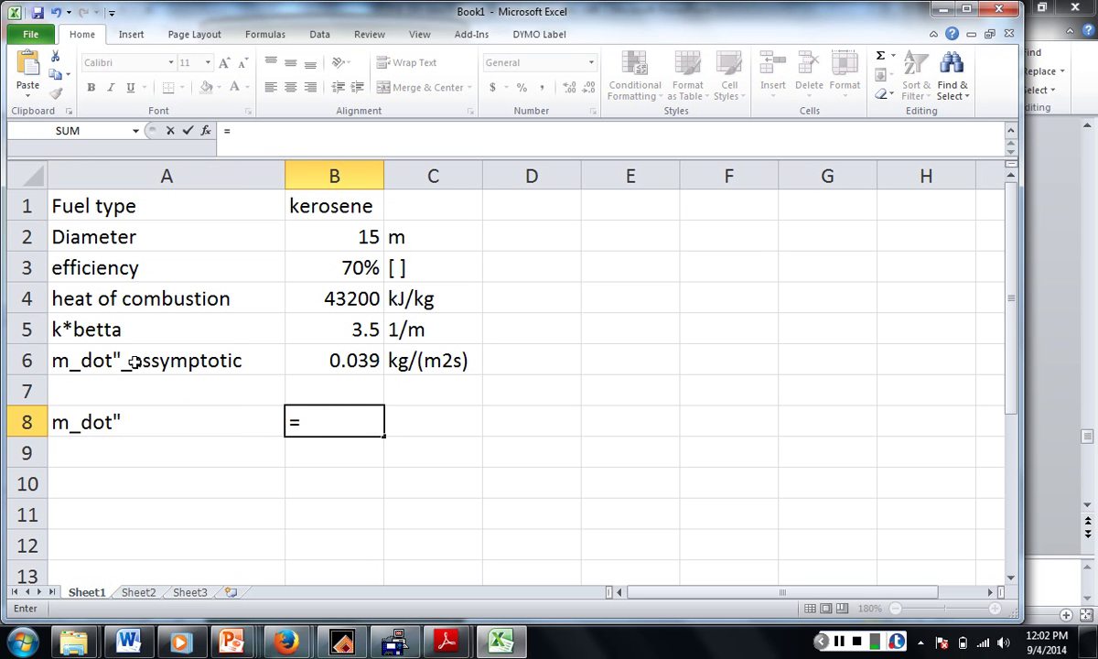
click(296, 362)
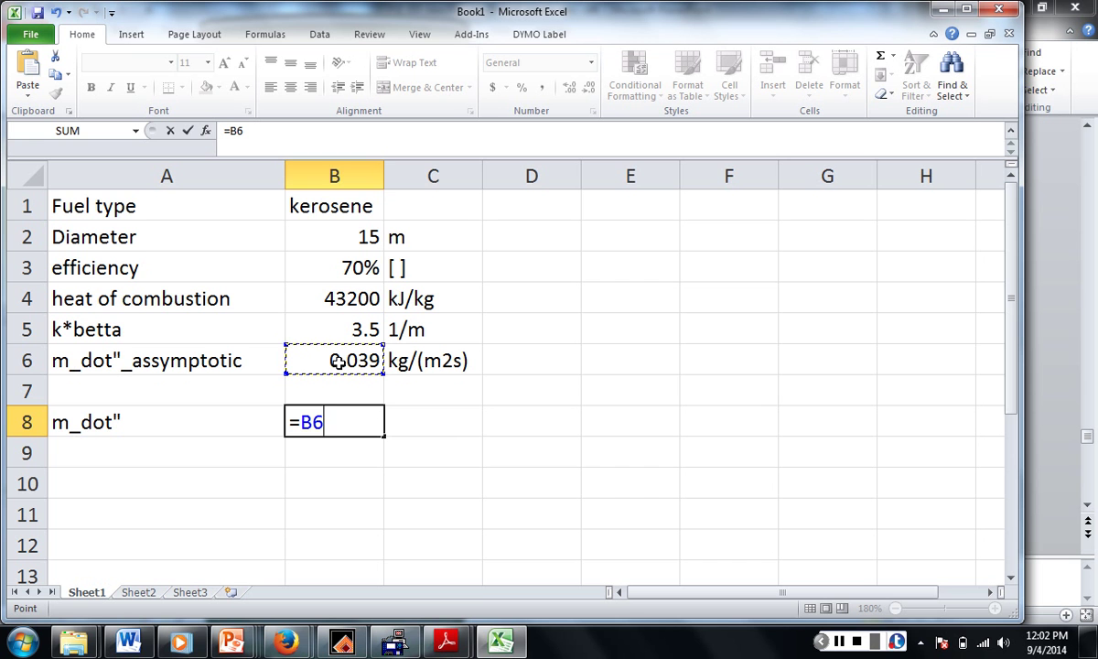
text(*(1-)
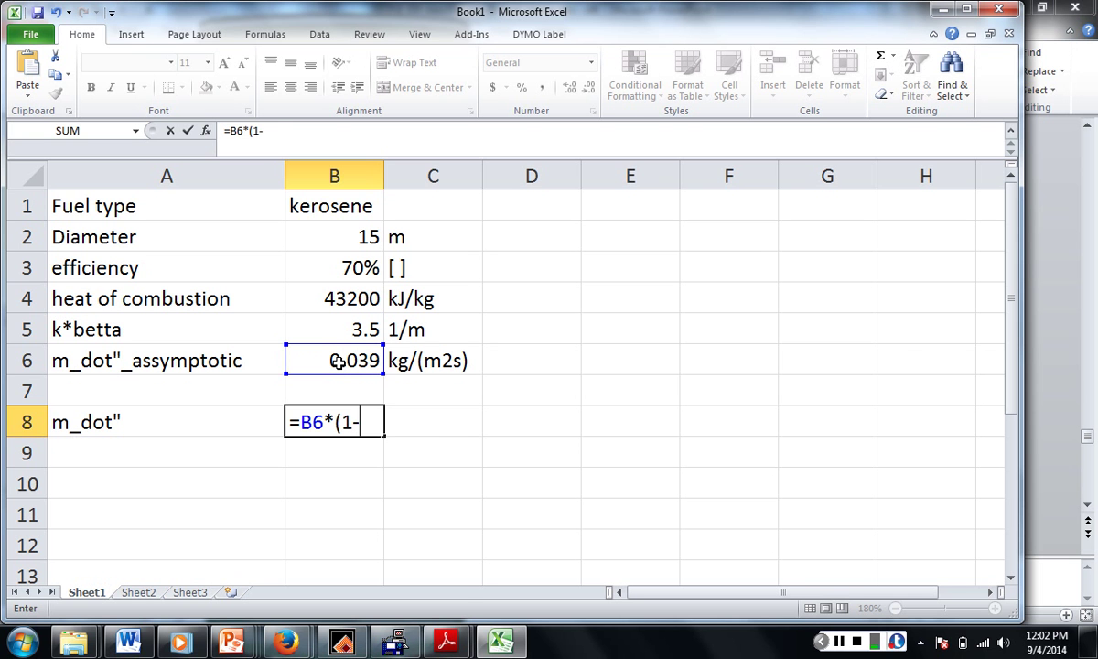
text(exp)
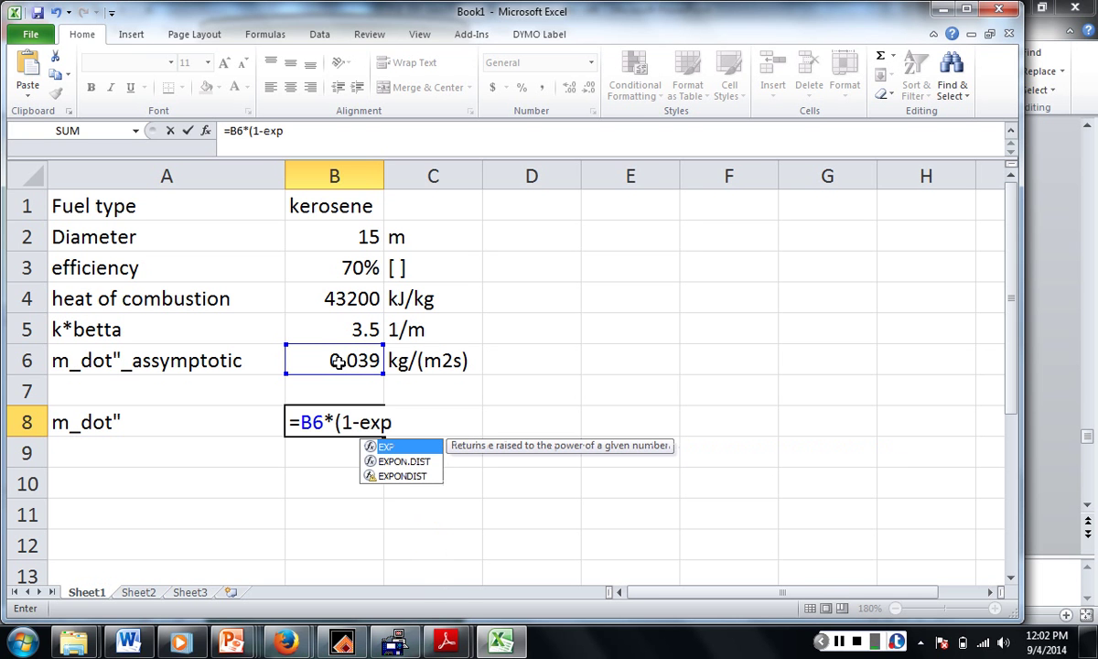
text(()
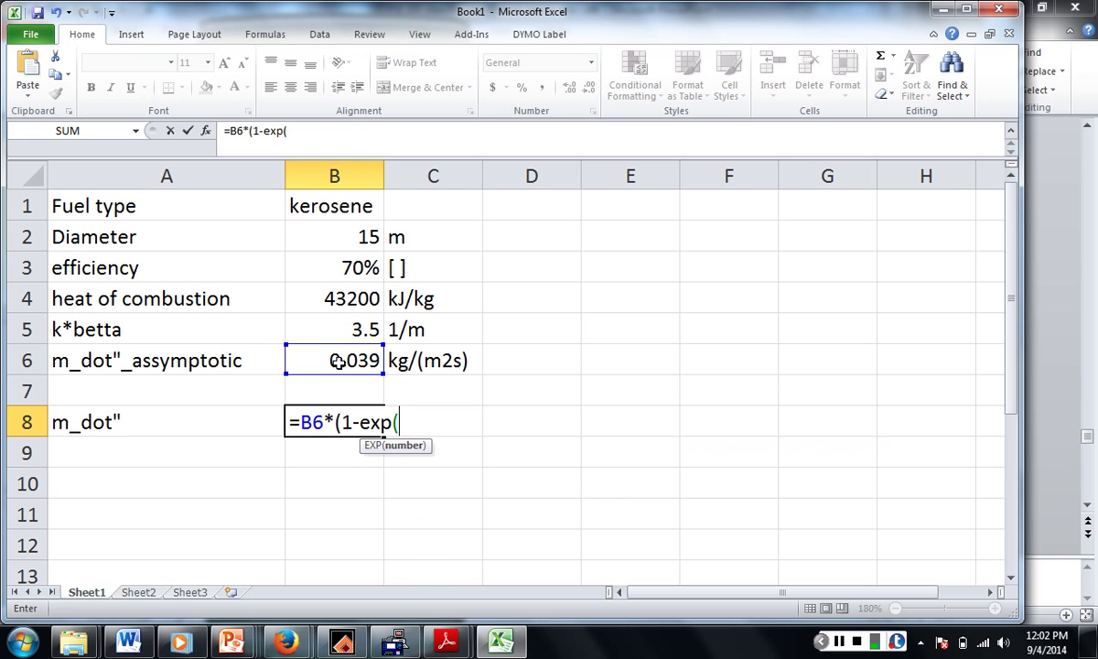
text(-)
click(344, 330)
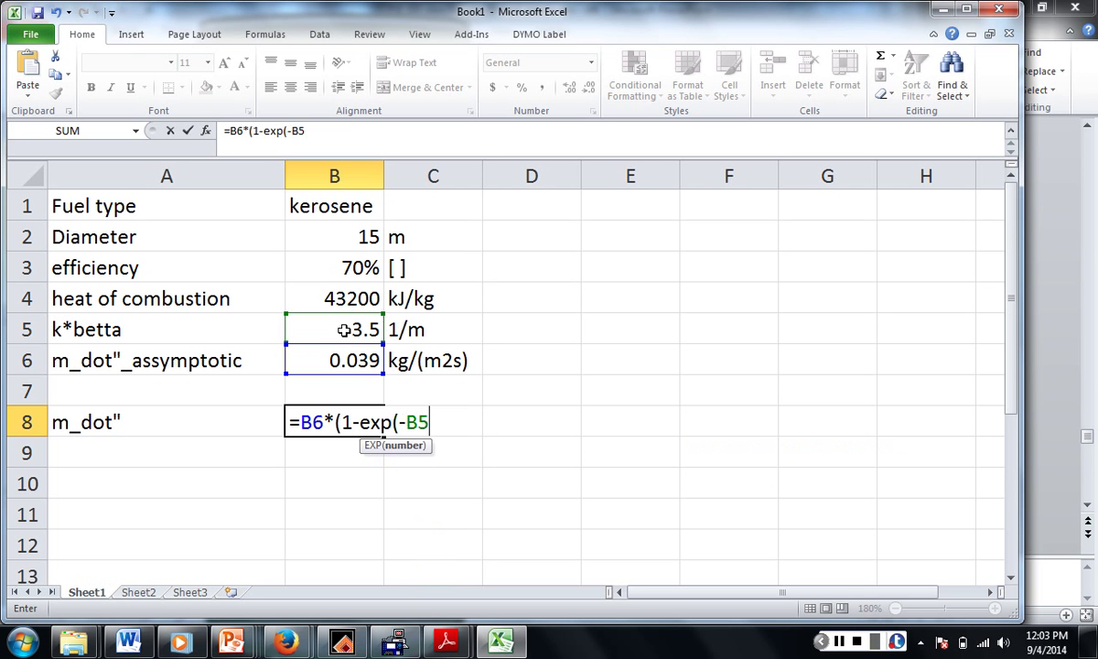
text(*)
click(339, 246)
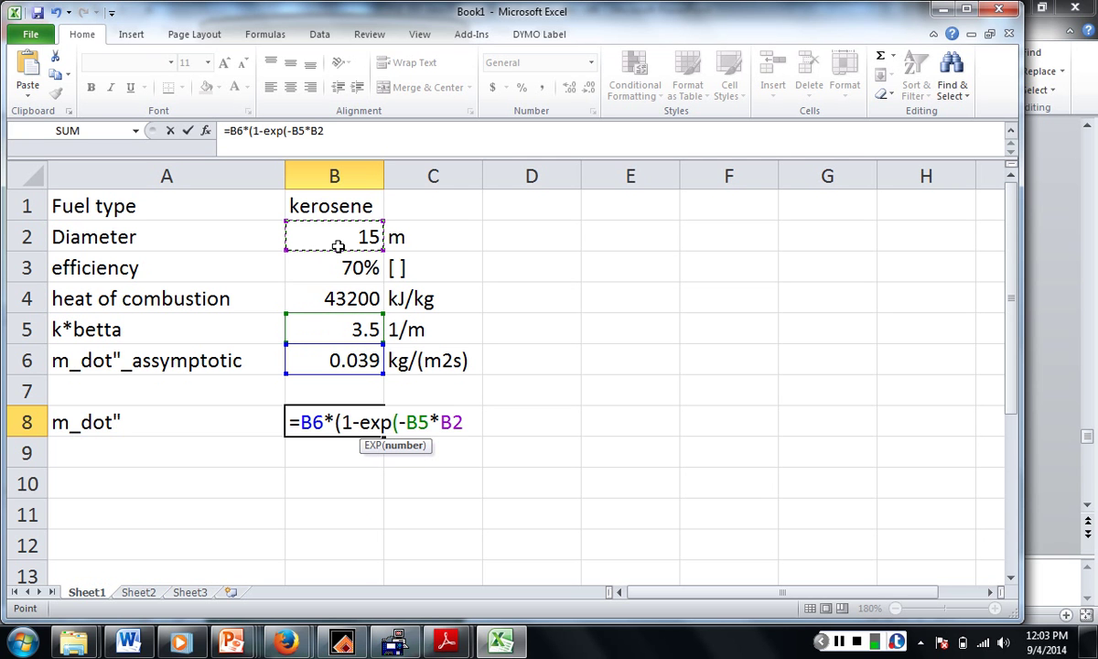
text())
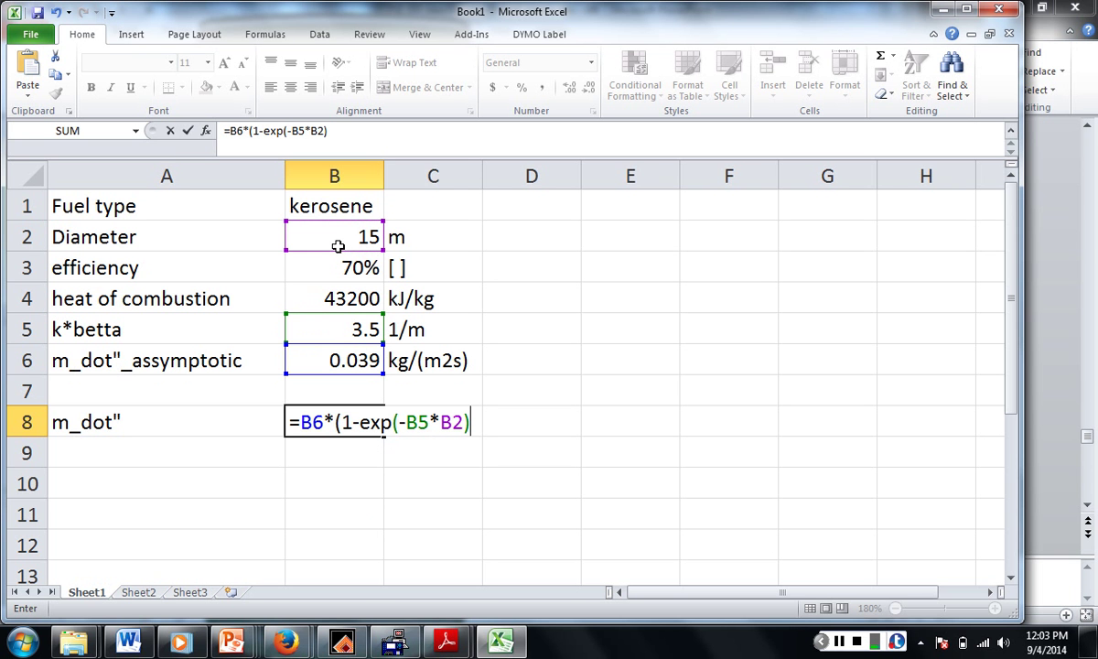
text())
Commit the m_dot" formula, confirm it gives 0.039, and move to cell A10.
key(Return)
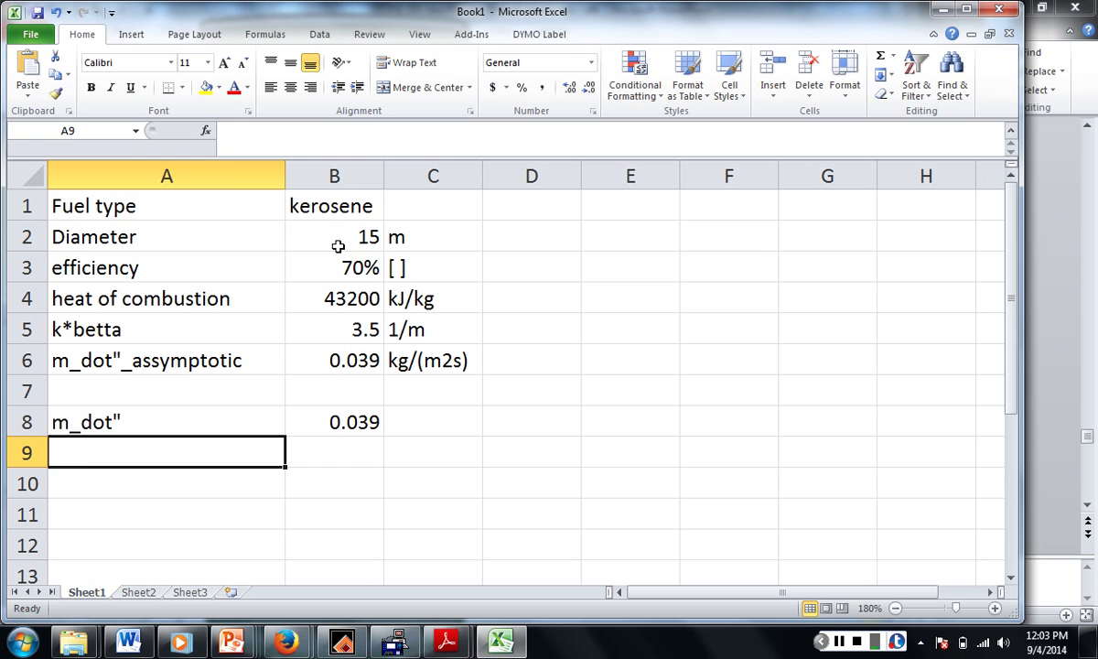
click(349, 422)
click(217, 451)
click(212, 481)
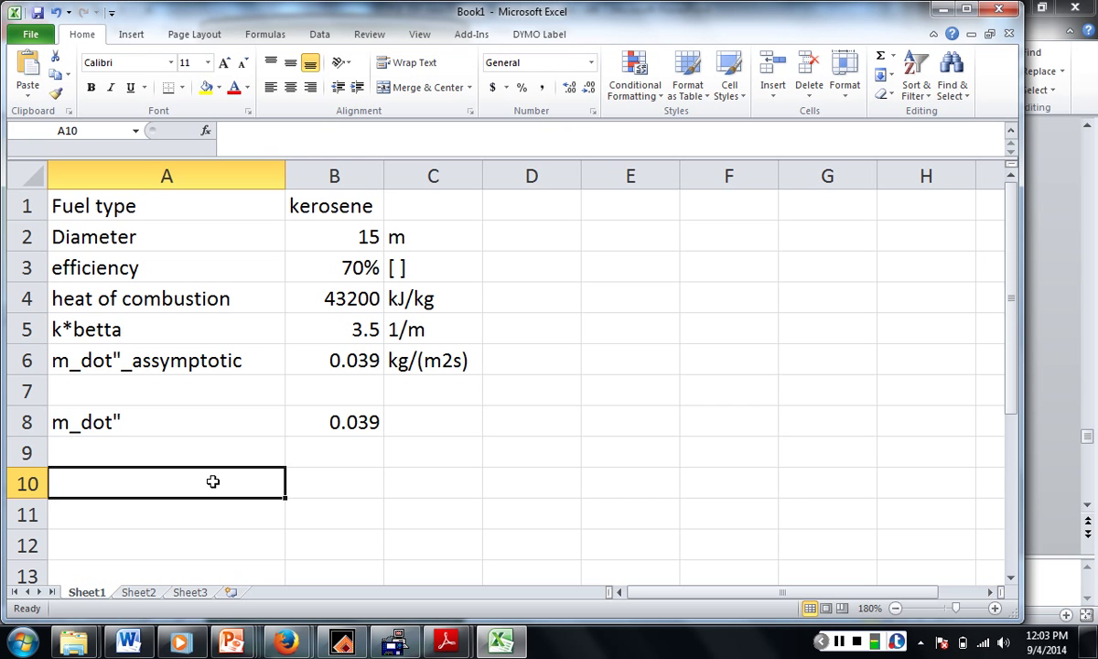
Label A10 as A and compute the pool area =pi()/4*B2^2, giving 176.7146.
text(A)
key(Tab)
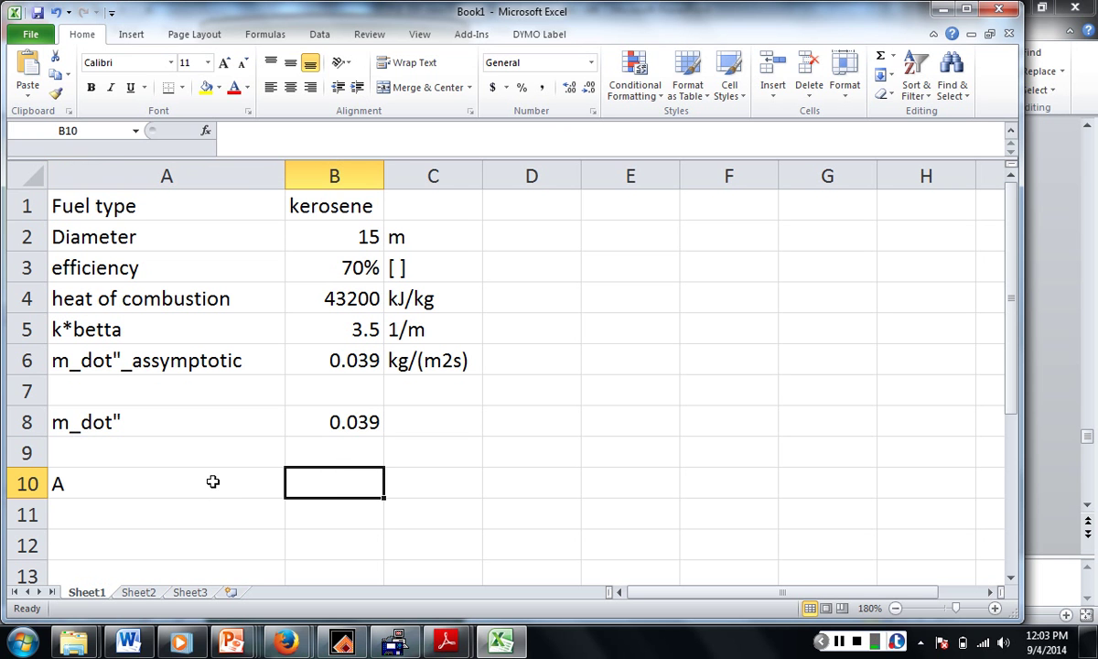
text(=)
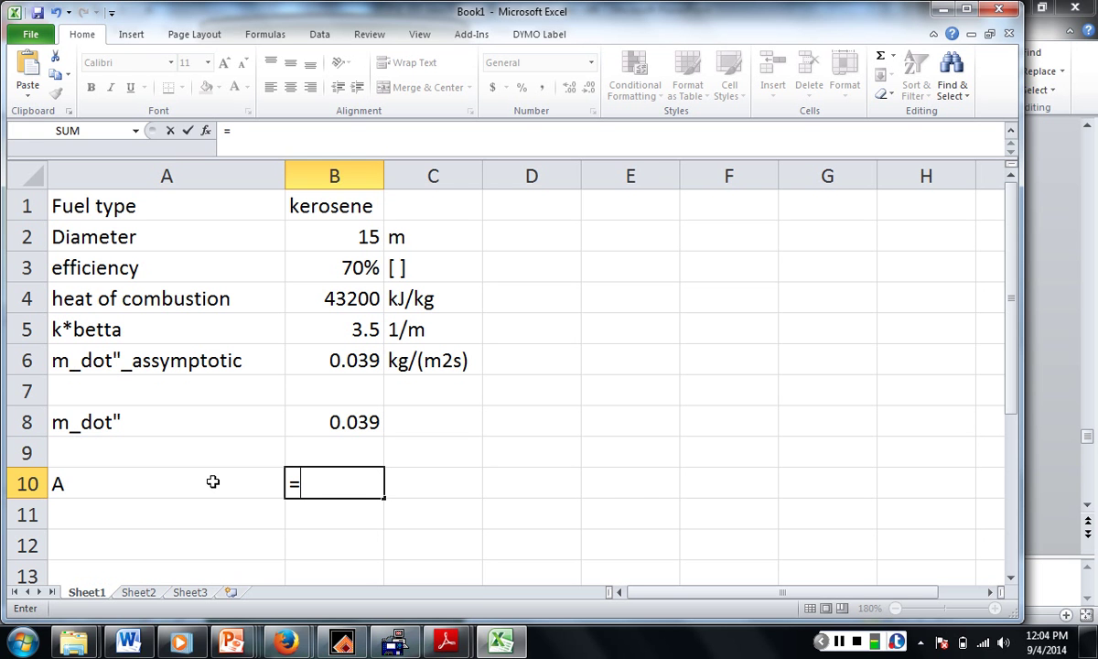
text(pi)
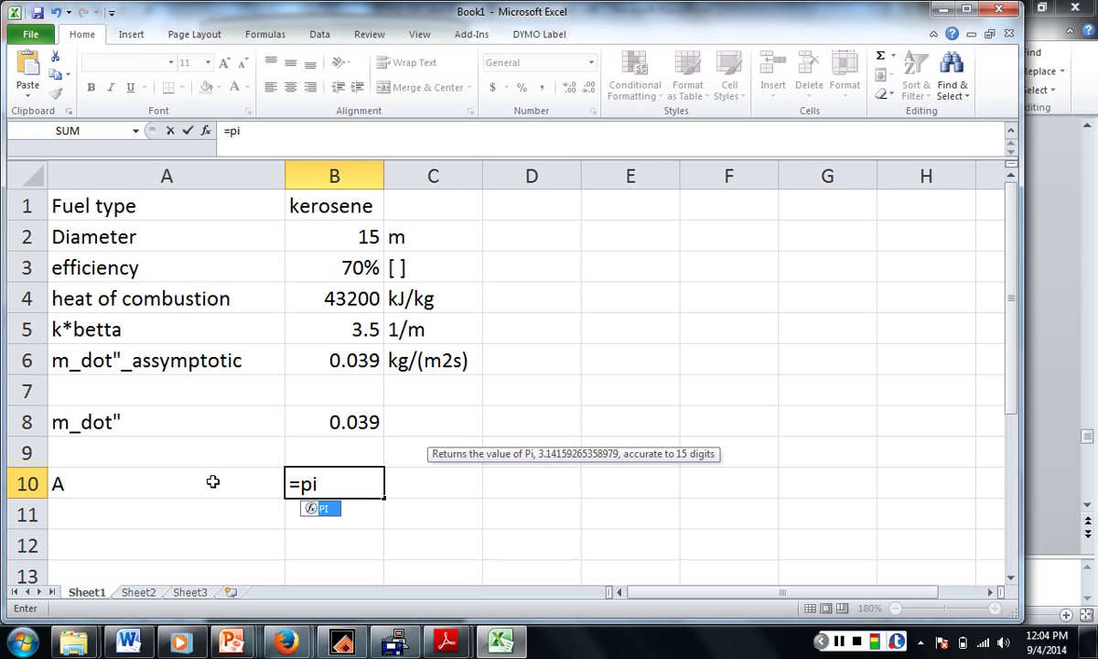
text(())
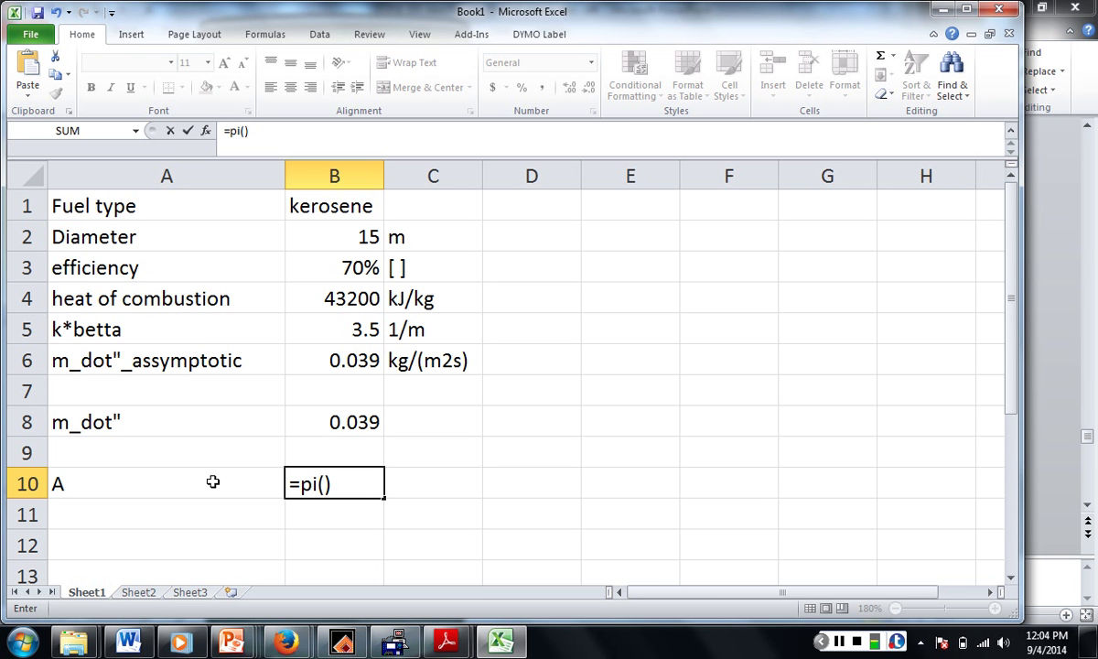
text(/4*)
click(329, 243)
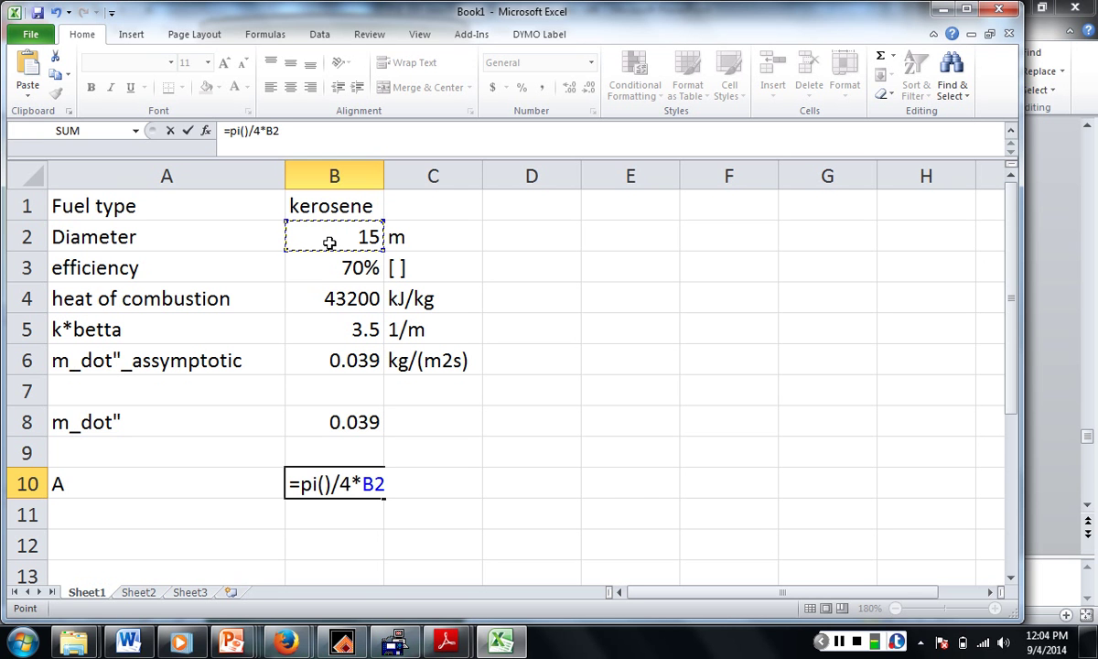
text(^2)
key(Return)
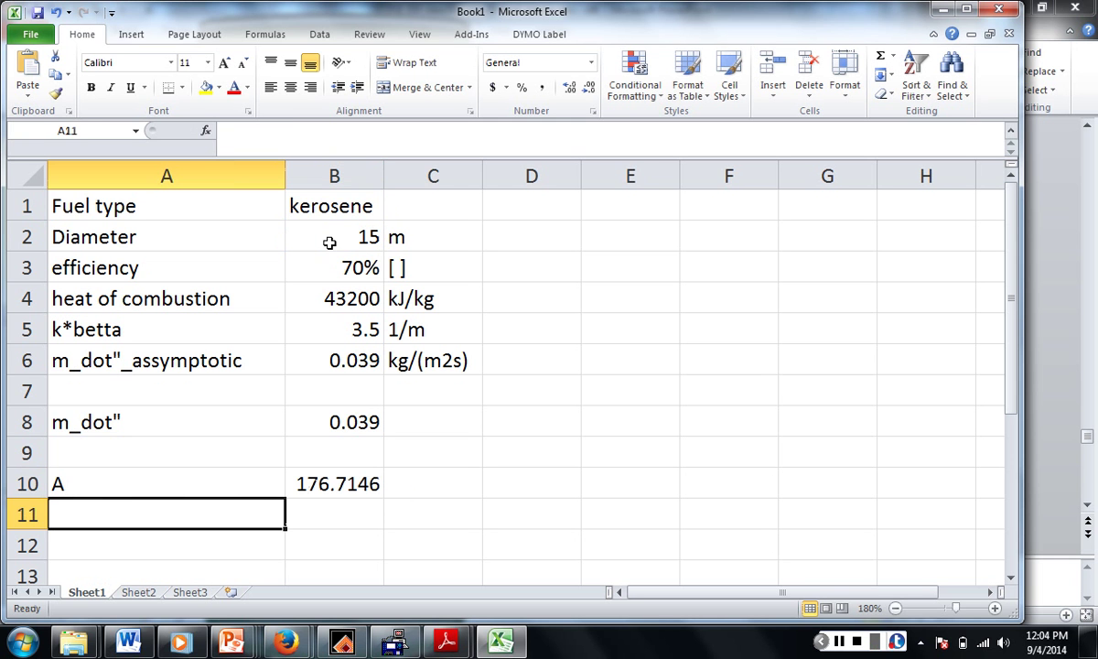
click(341, 422)
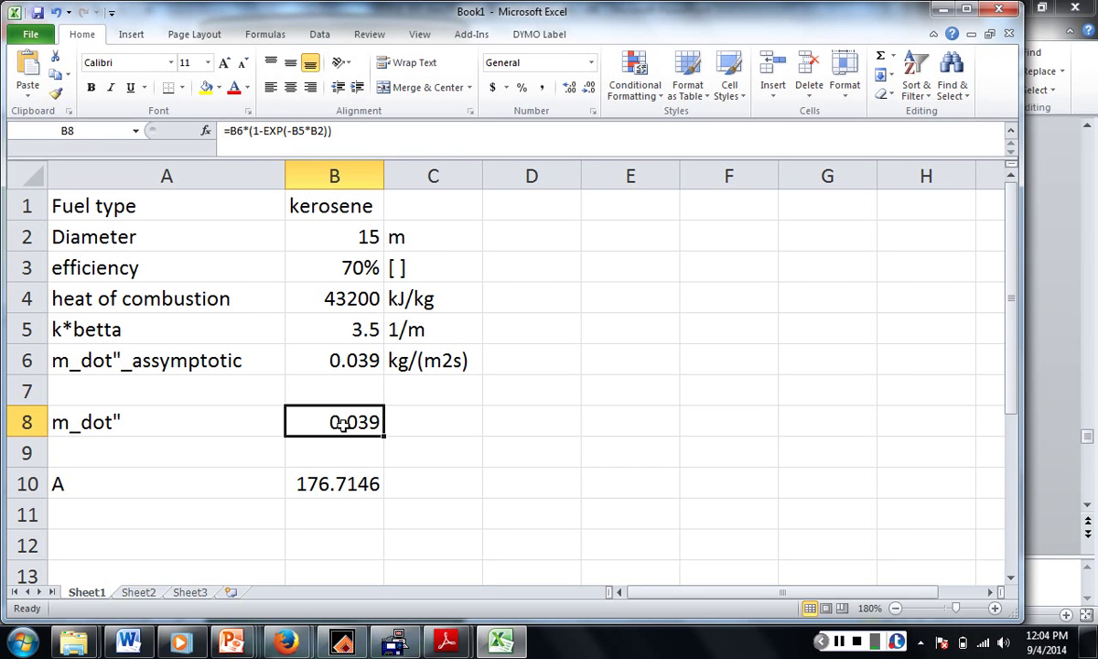
click(344, 143)
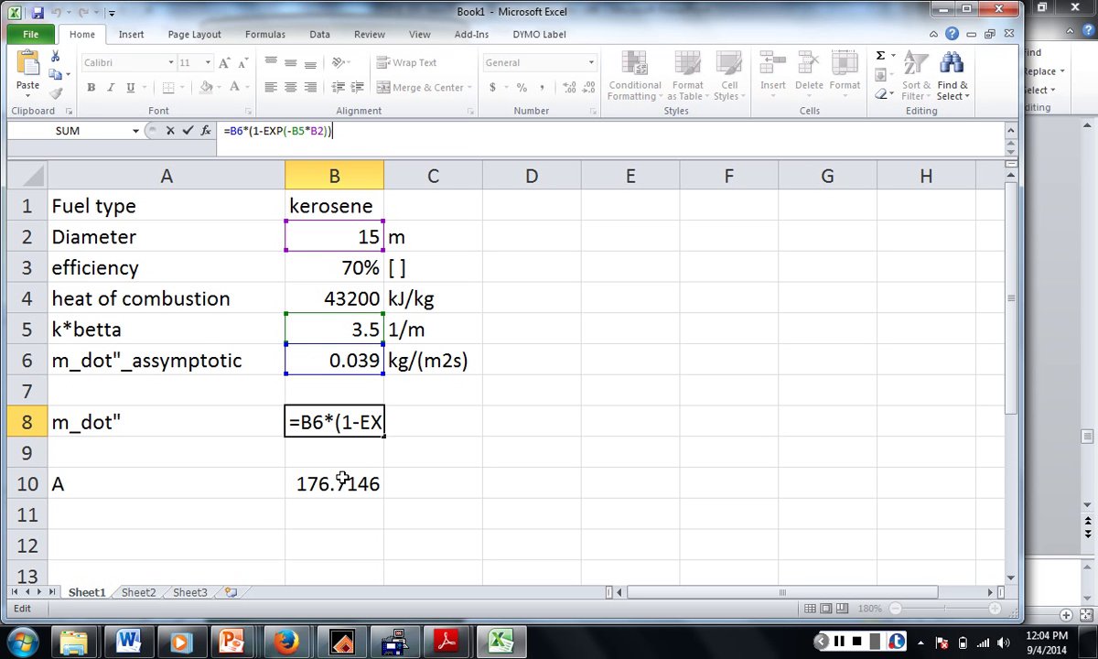
click(341, 480)
click(337, 143)
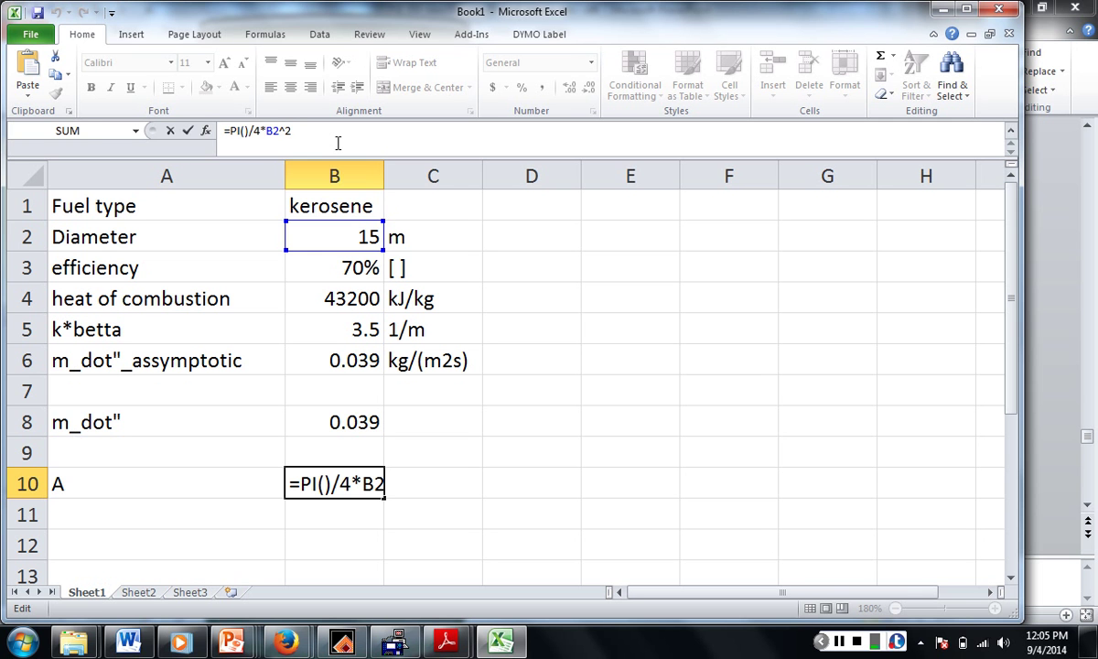
key(ctrl+Return)
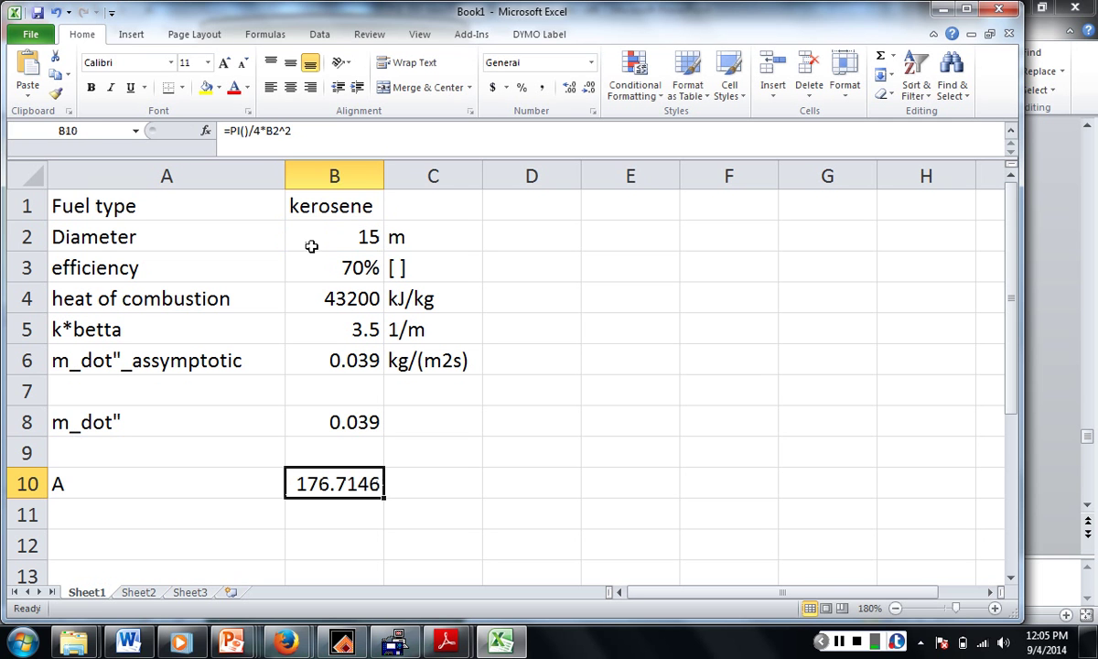
Add the Q_dot label in A12.
click(142, 541)
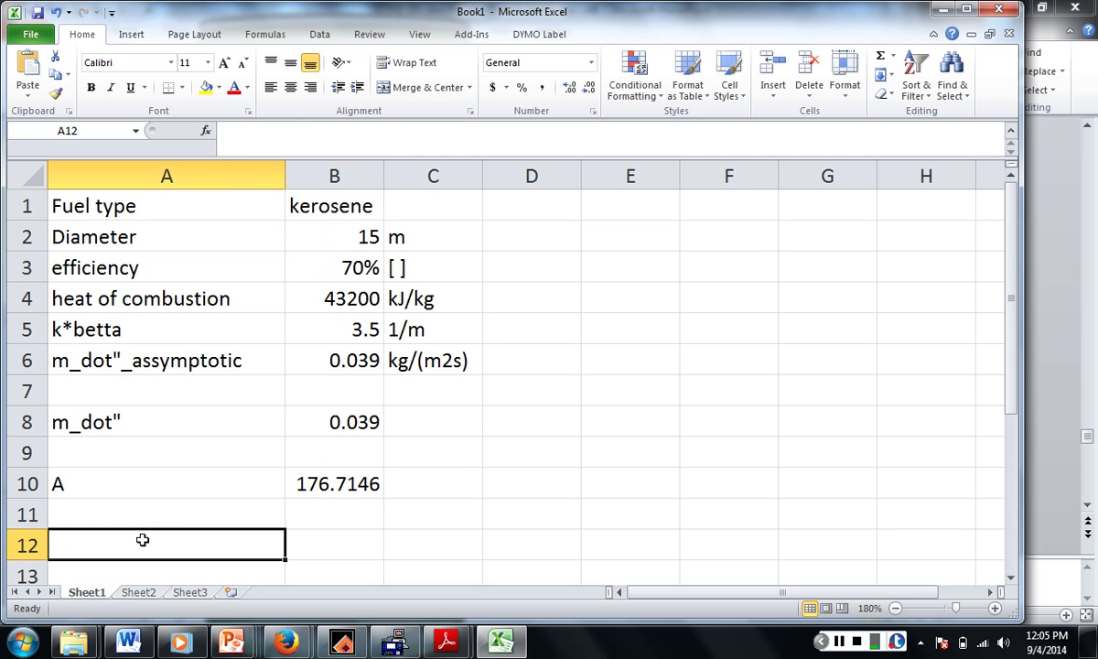
text(Q)
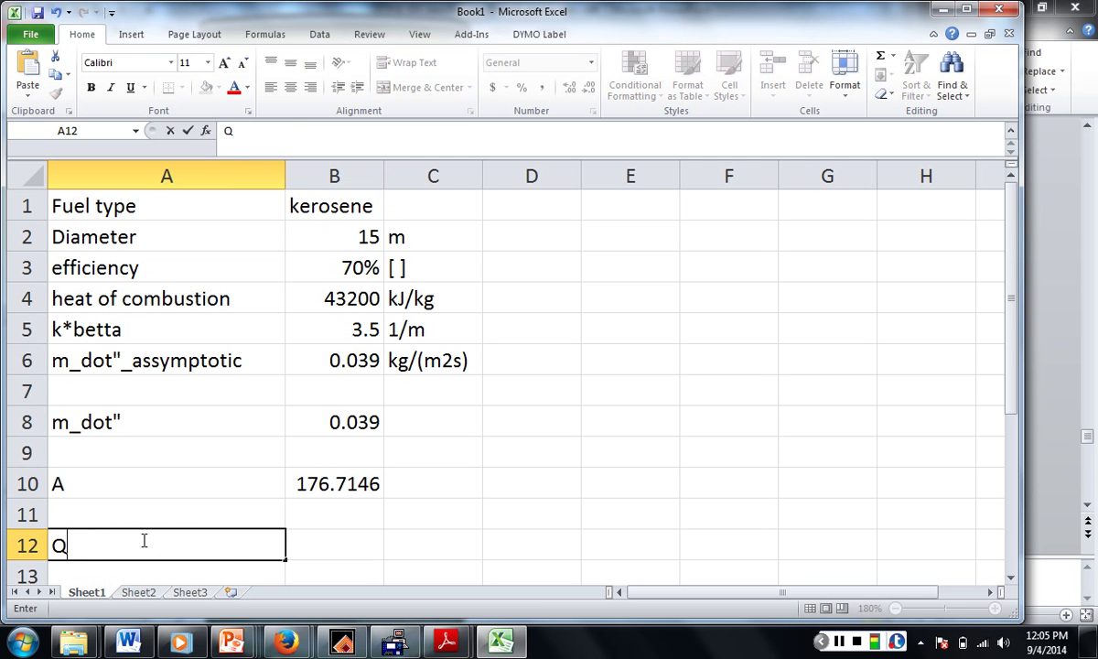
text(_dot)
key(Tab)
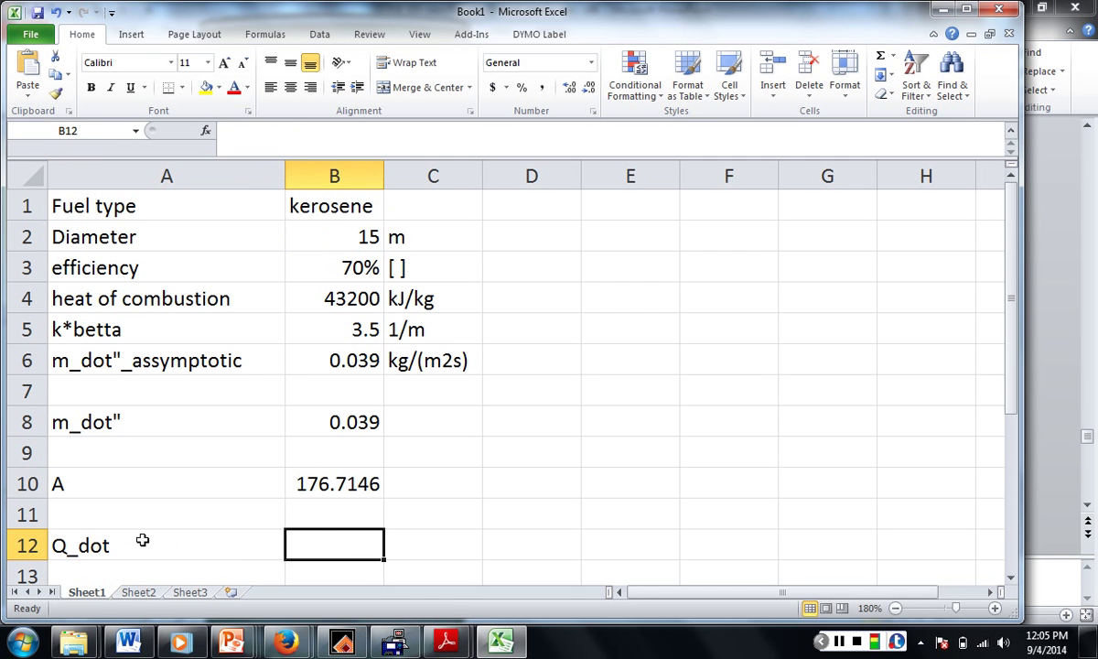
key(Tab)
Add unit m2 beside the area and type kg/(m2s) beside m_dot".
click(412, 488)
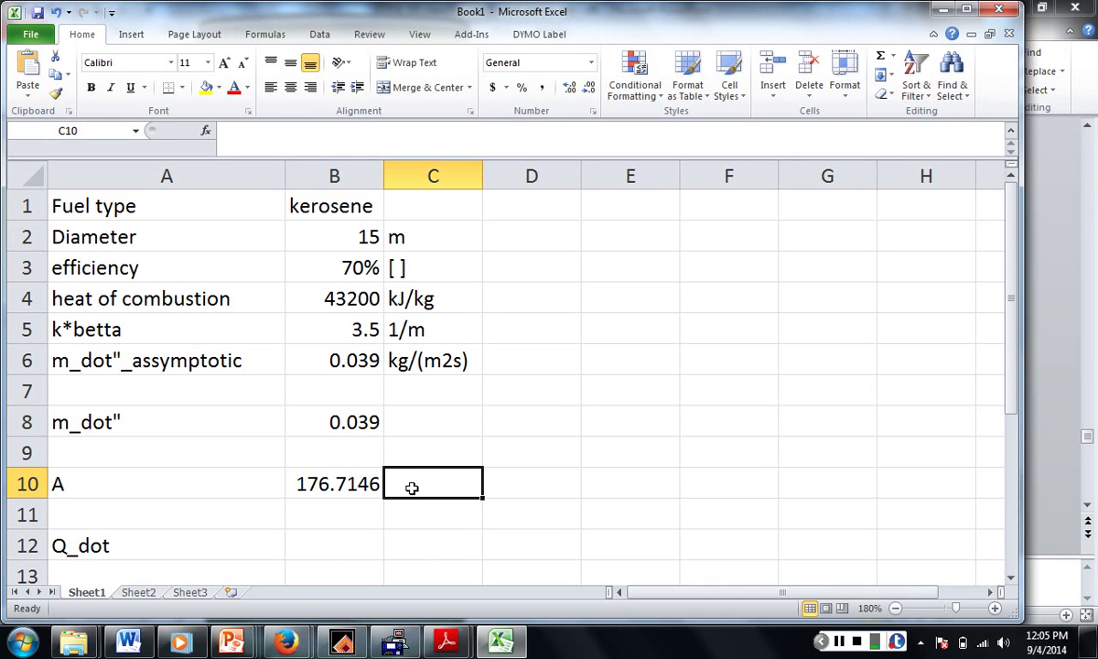
text(m2)
key(Return)
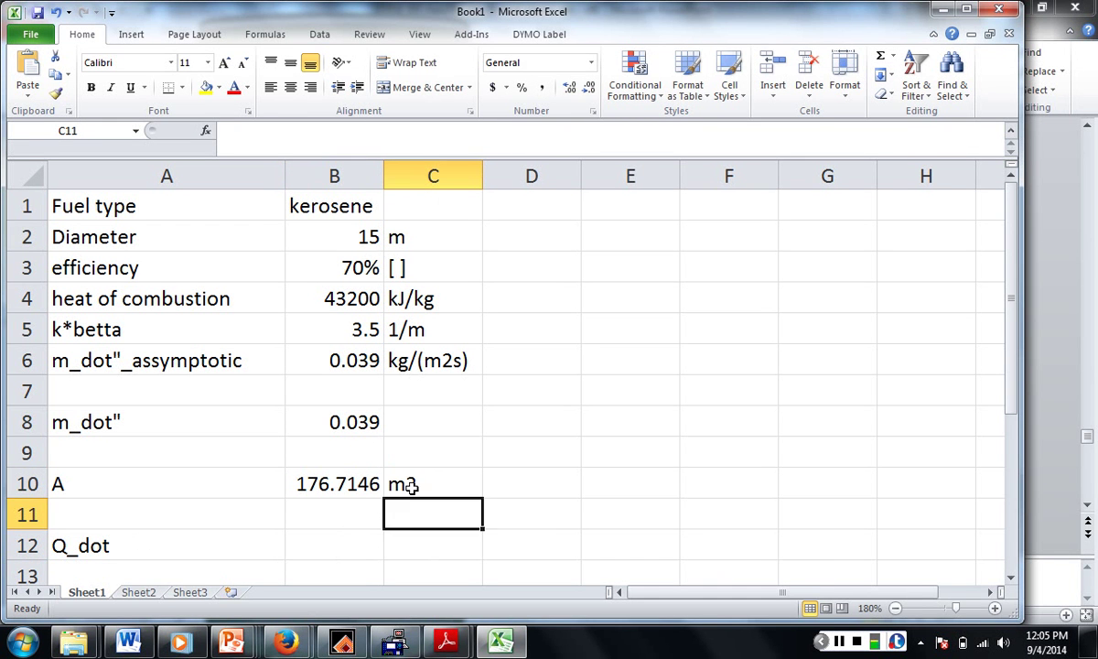
click(450, 414)
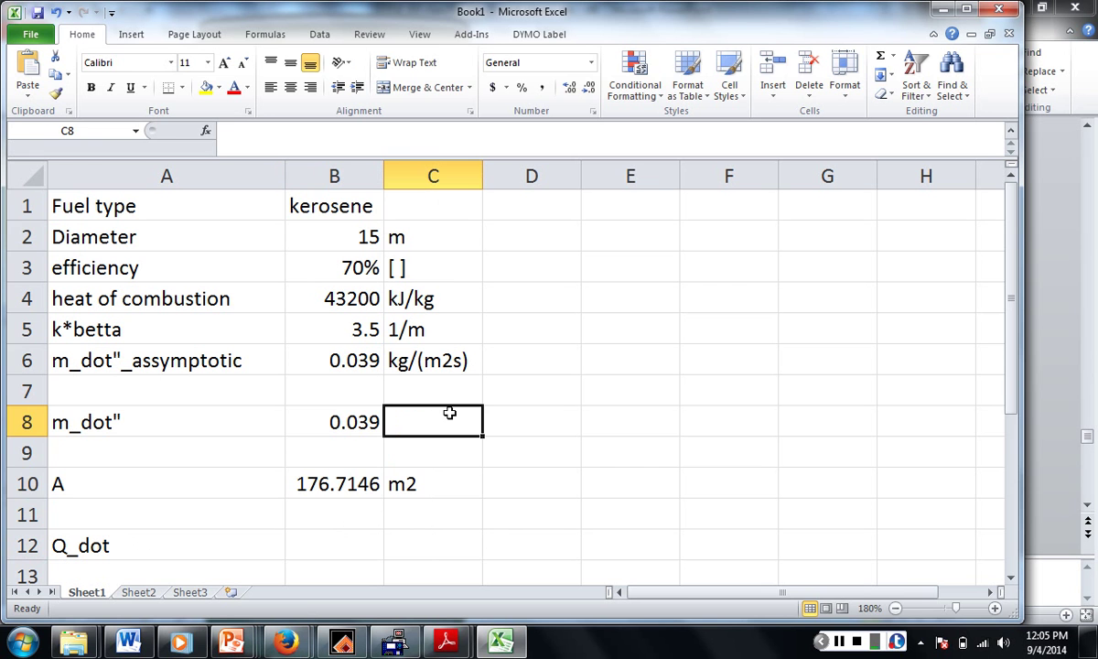
text(kg/)
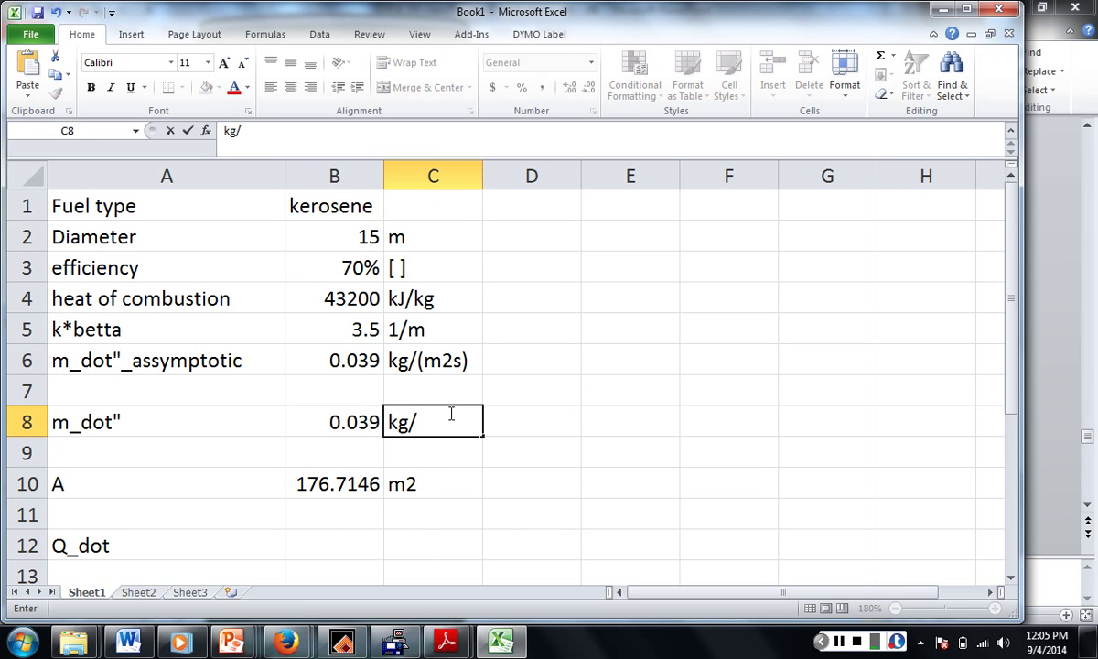
text((m2s))
Commit the kg/(m2s) unit for m_dot" and abandon a started Q_dot formula.
key(Return)
key(Return)
key(Return)
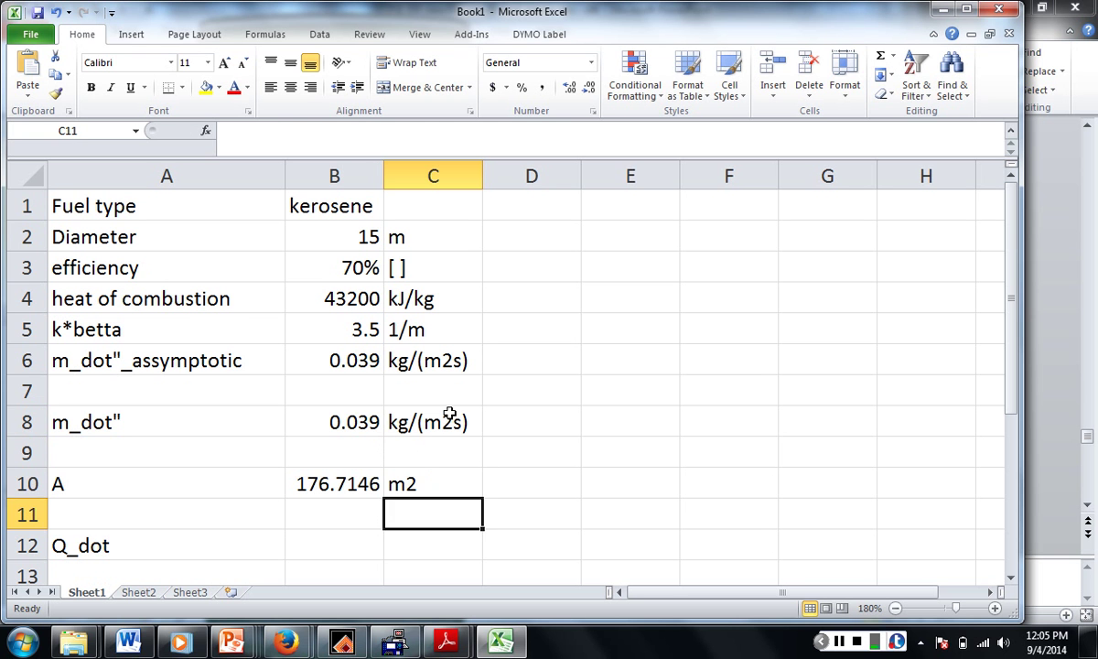
key(Left)
key(Down)
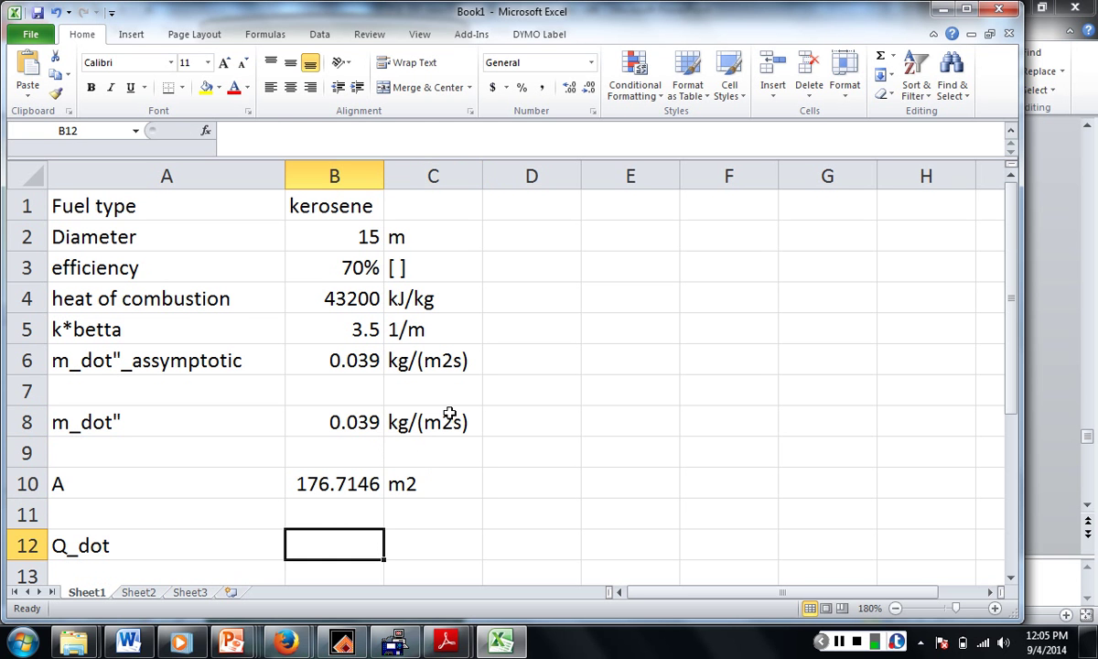
text(=)
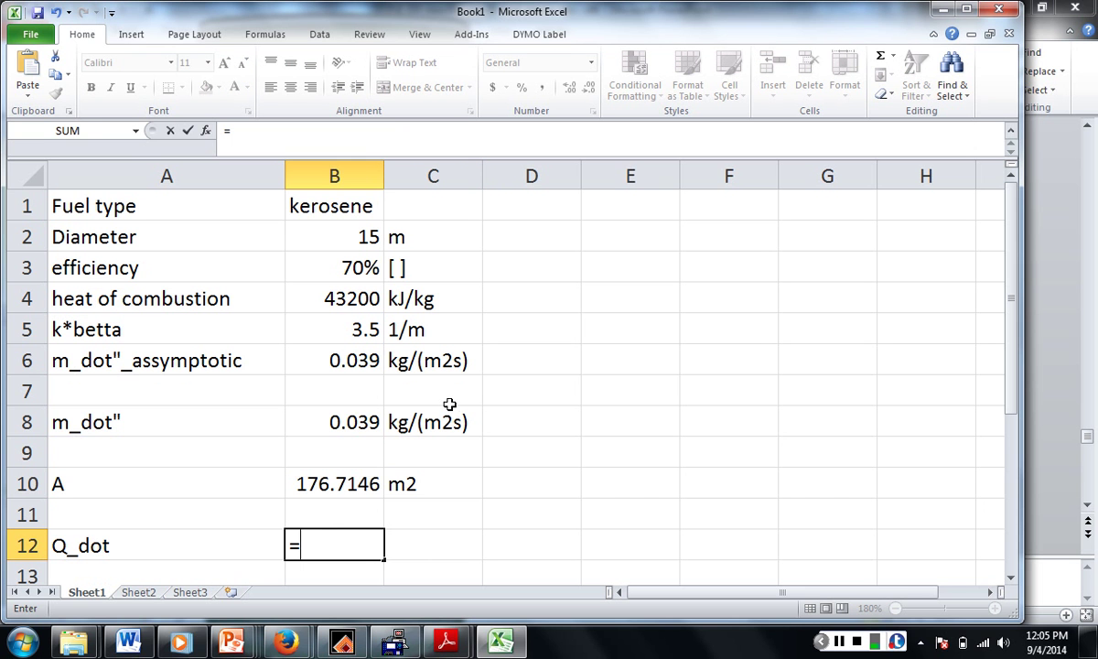
key(Escape)
Change the efficiency to 0.7 and apply the General number format.
click(332, 266)
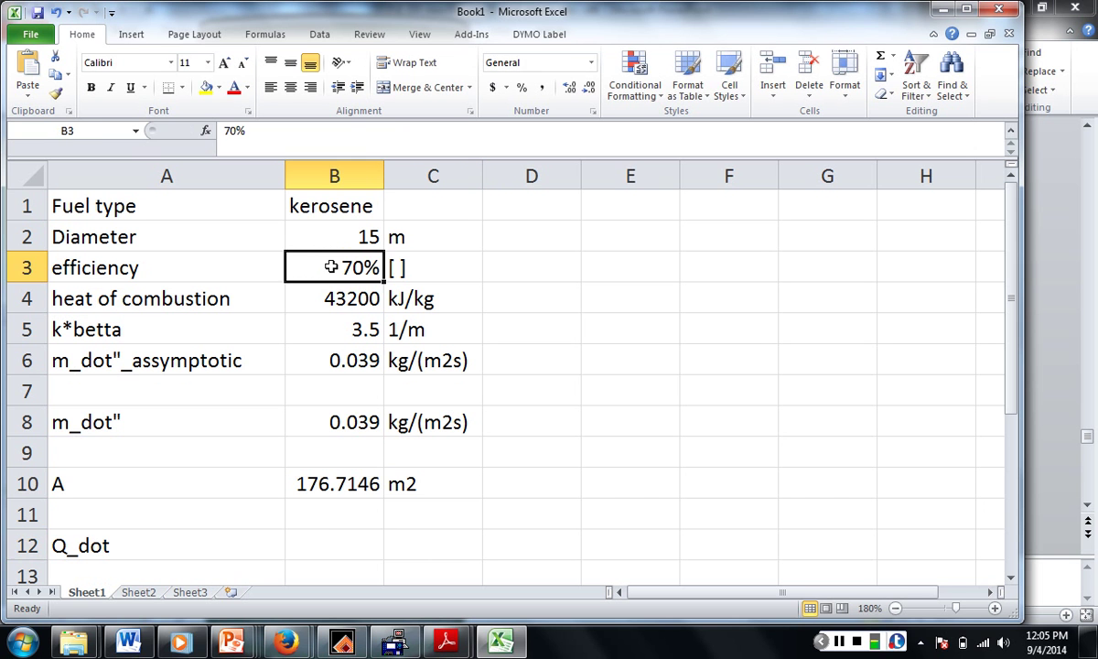
text(0)
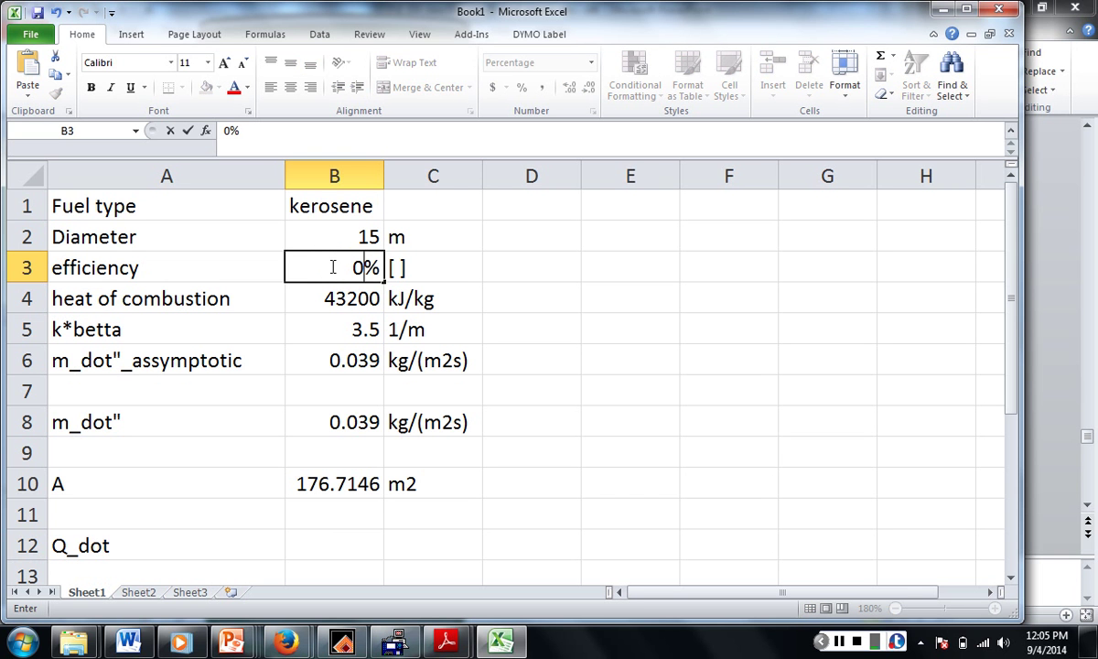
text(.7)
key(Delete)
key(Return)
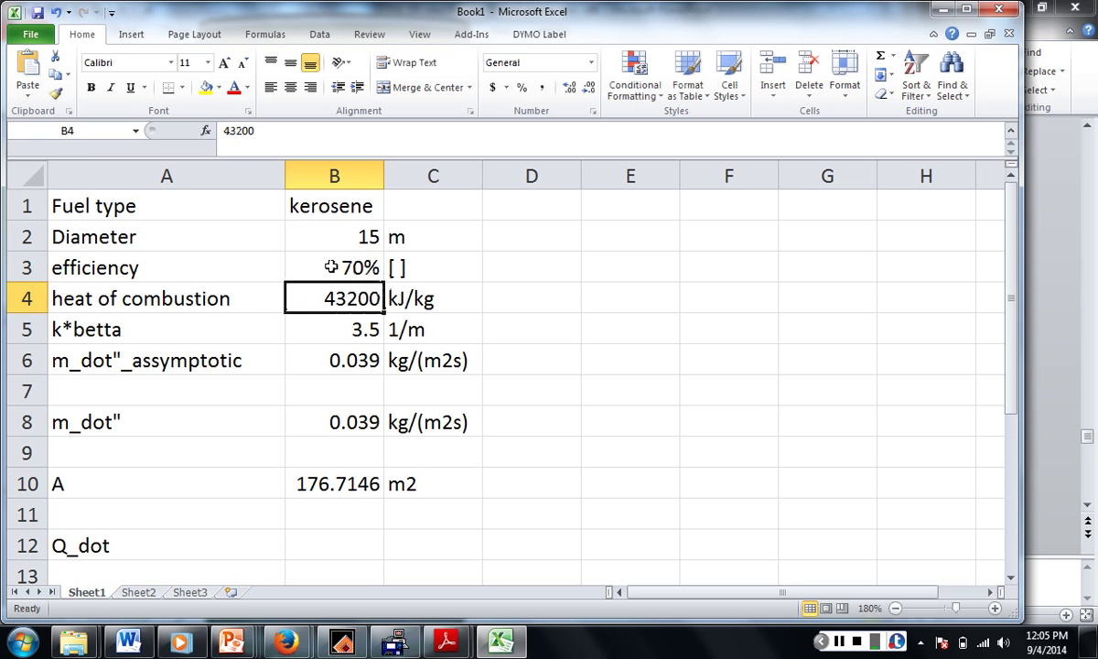
click(346, 267)
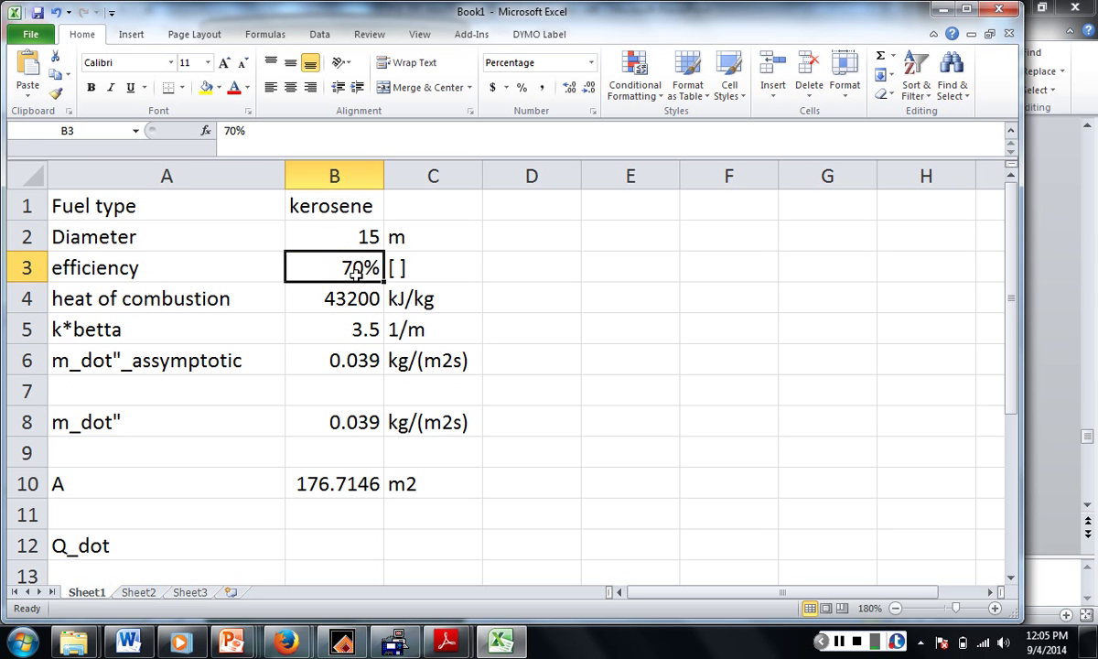
click(591, 64)
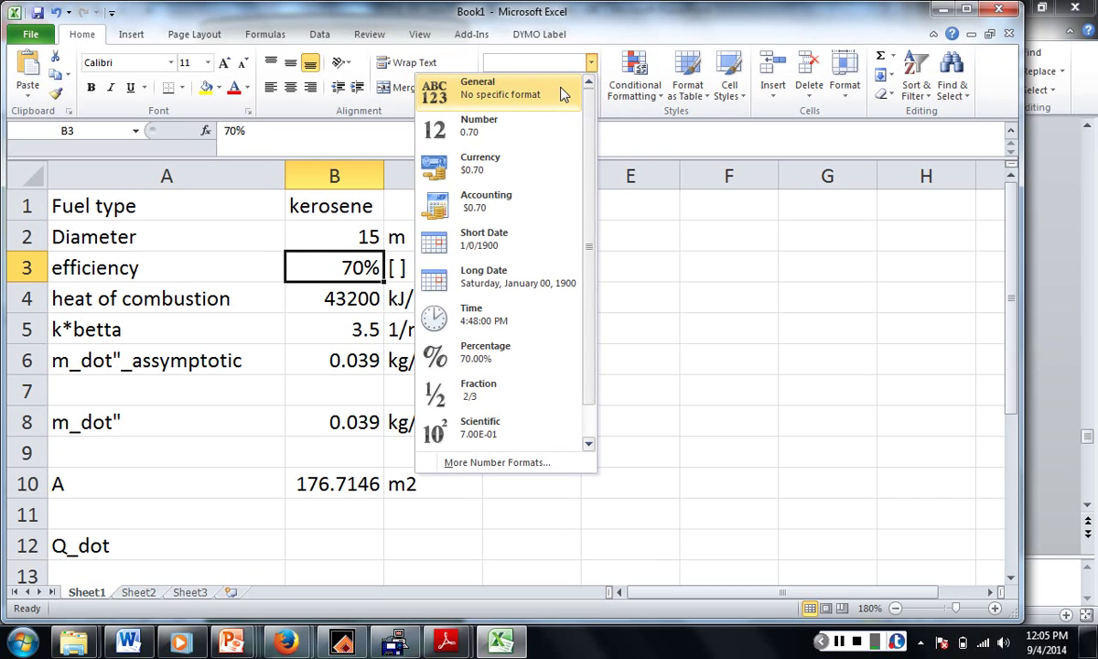
click(559, 90)
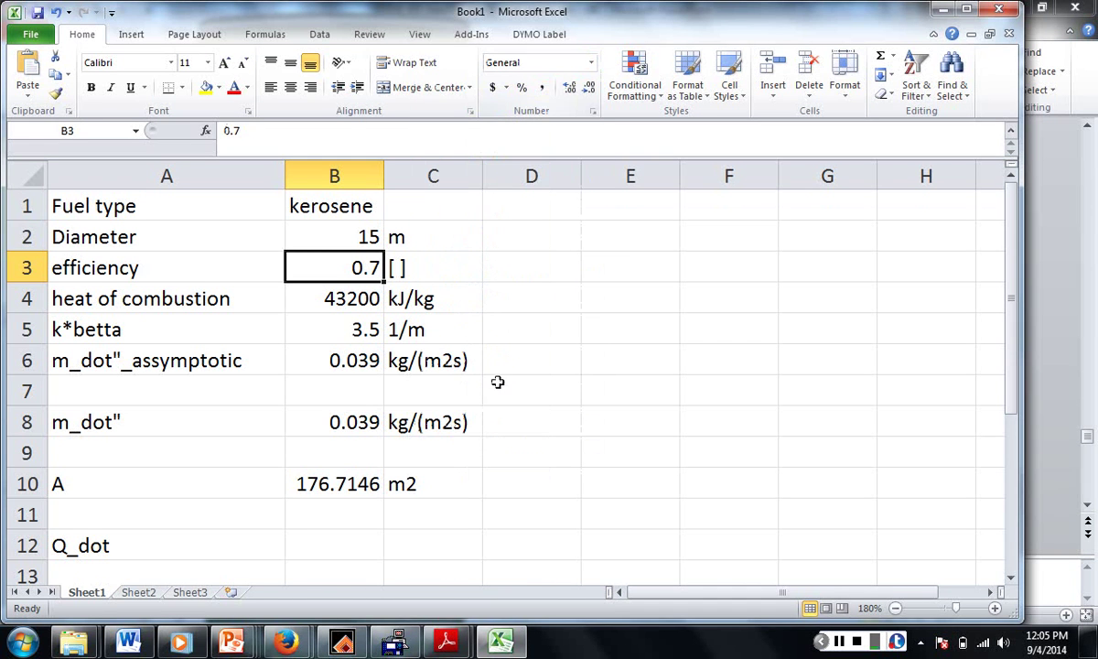
click(326, 544)
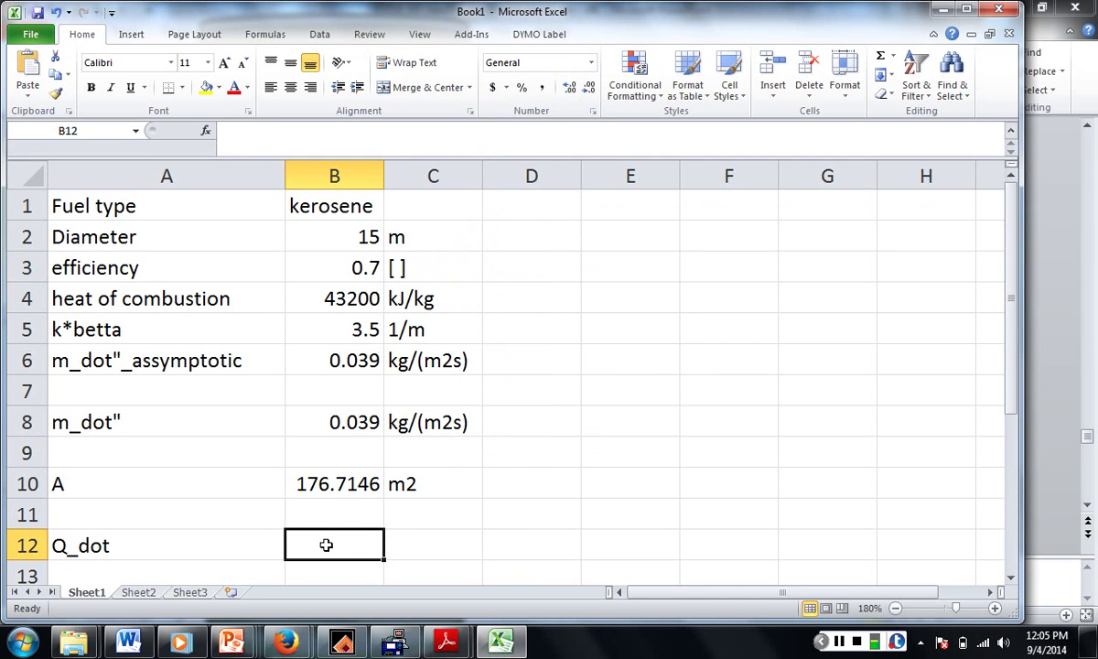
Enter =B3*B8*B10*B4 in B12, giving Q_dot of 208410.1.
text(=)
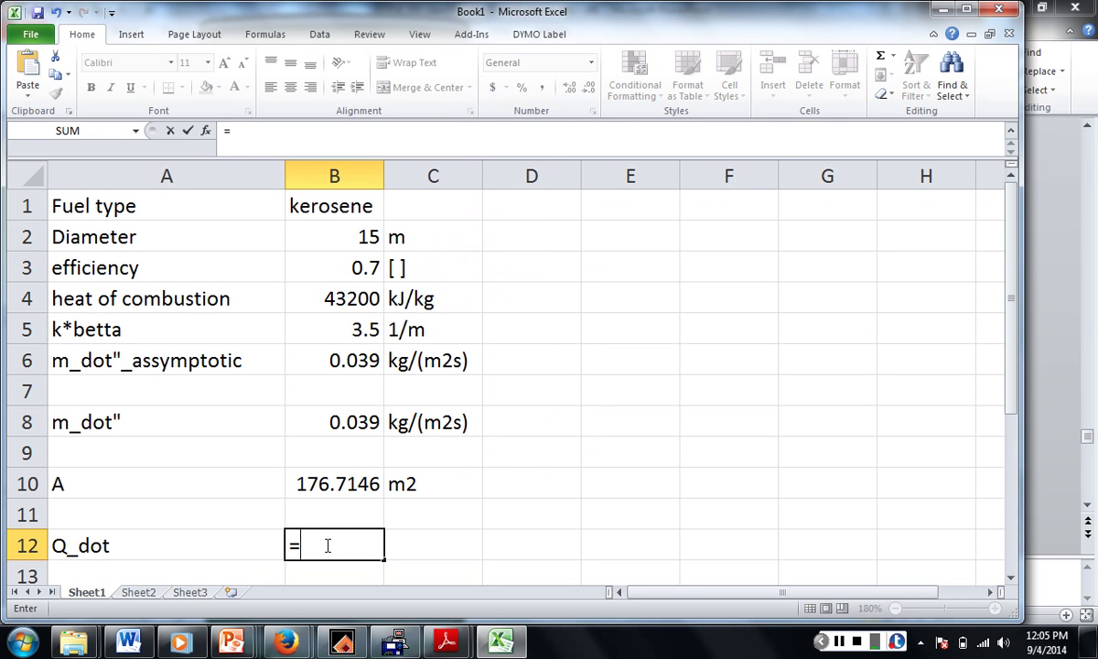
click(342, 270)
text(*)
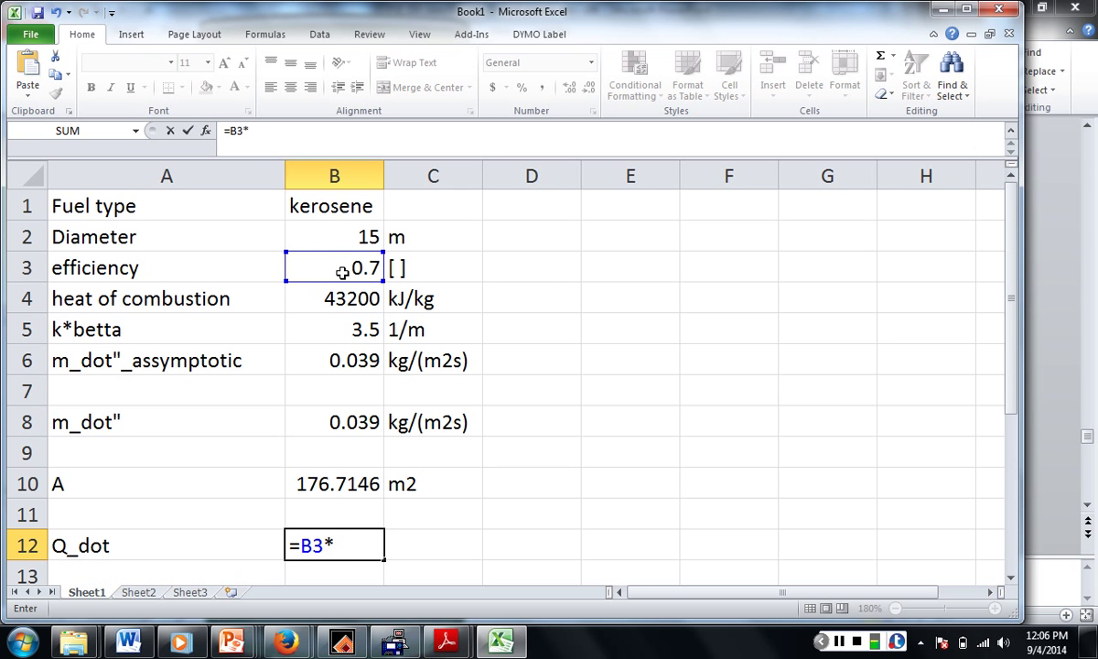
click(346, 420)
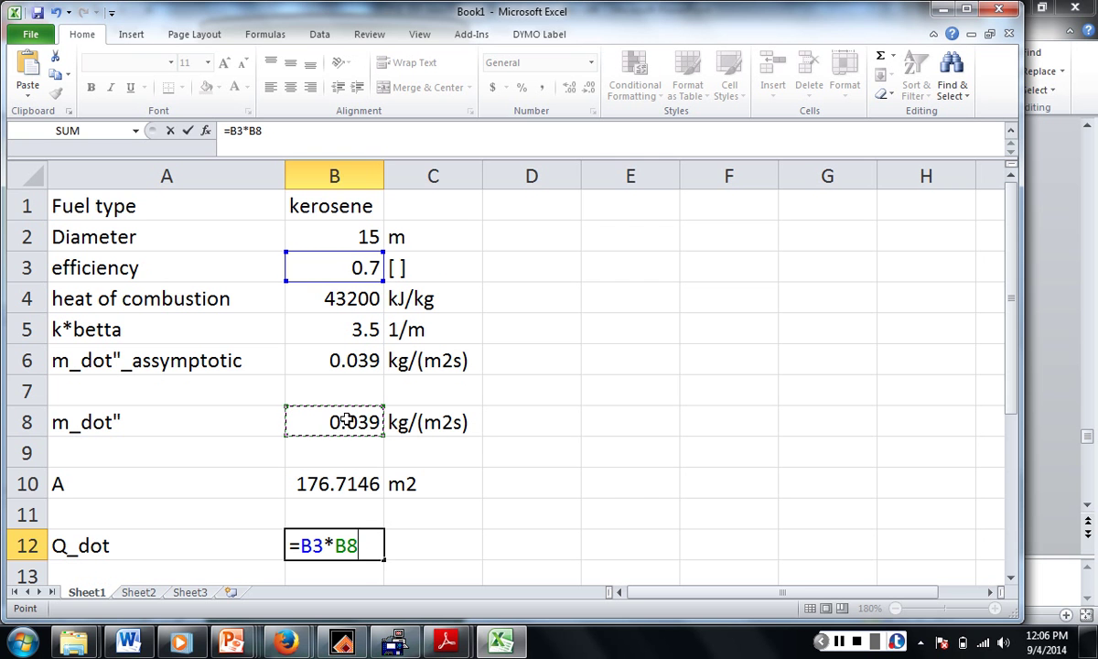
text(*)
click(338, 487)
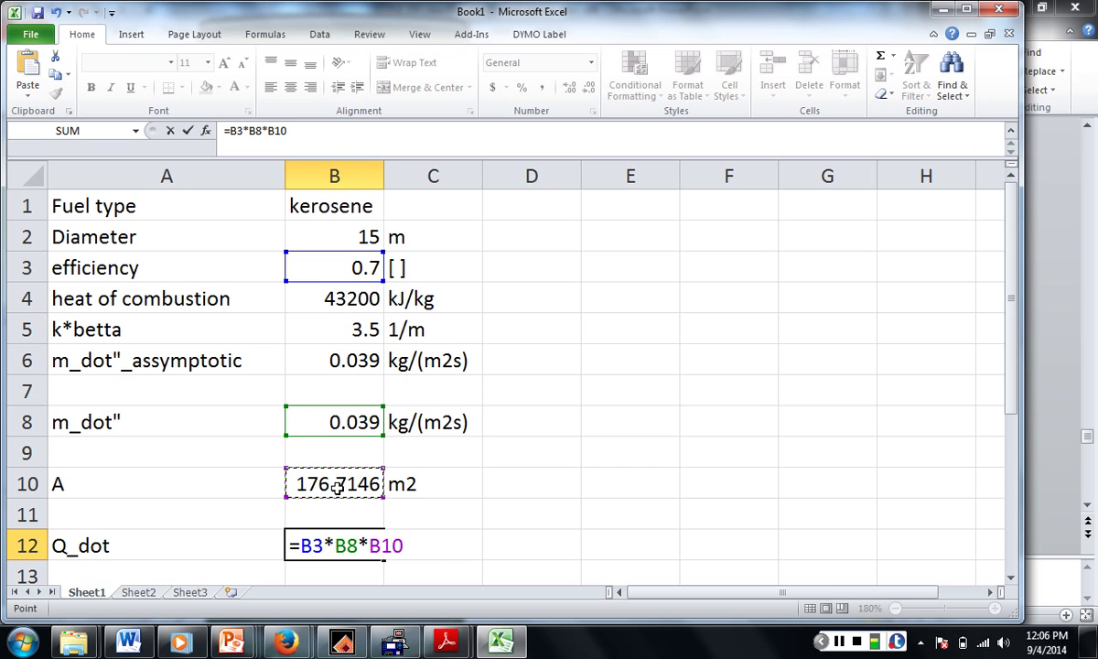
text(*)
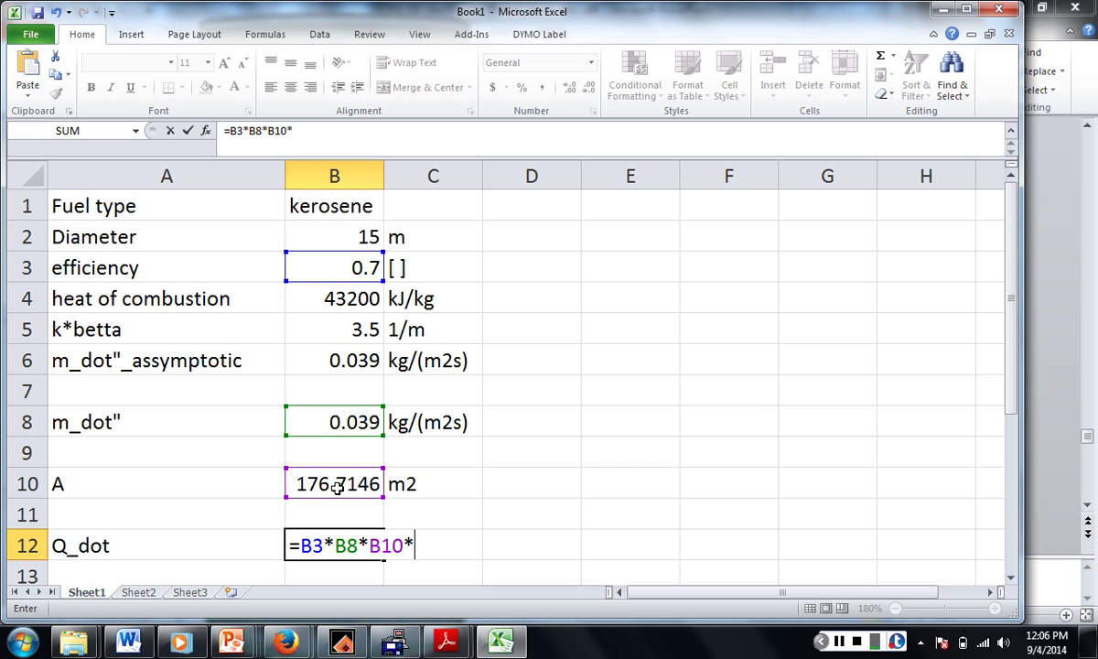
click(338, 299)
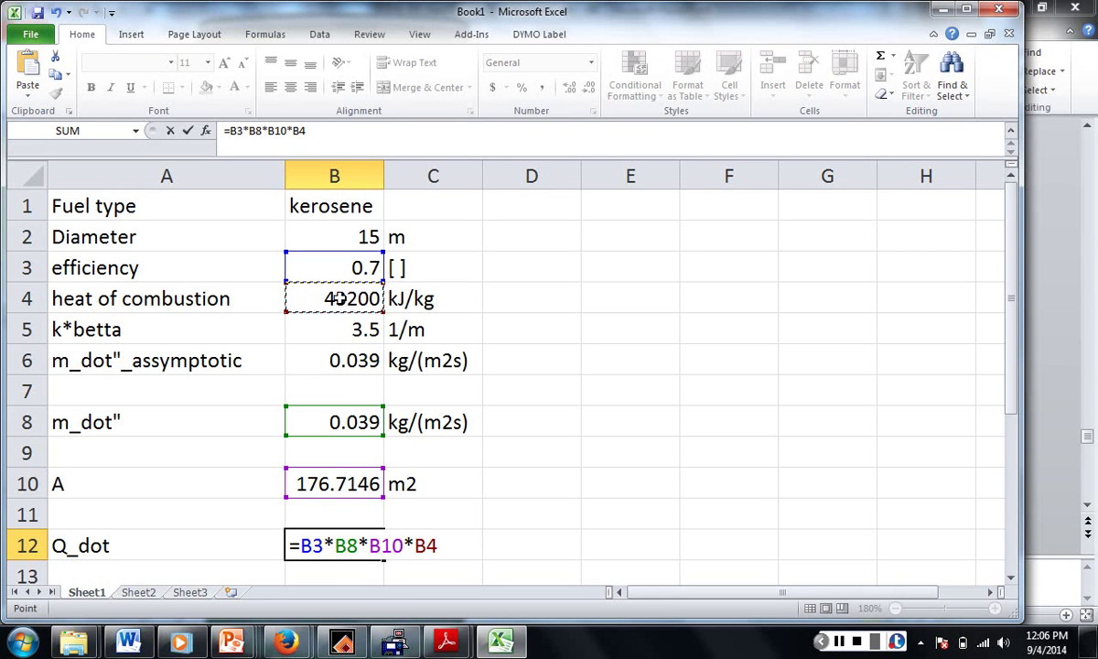
key(Return)
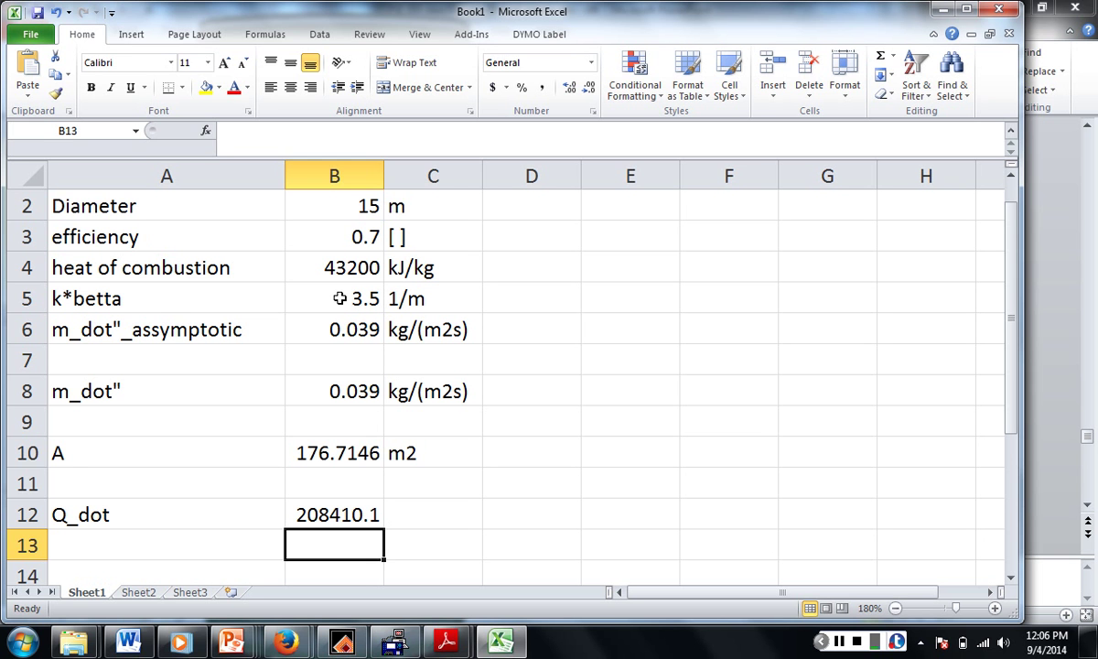
Enter the label H_f,50% in A13.
click(117, 549)
text(H)
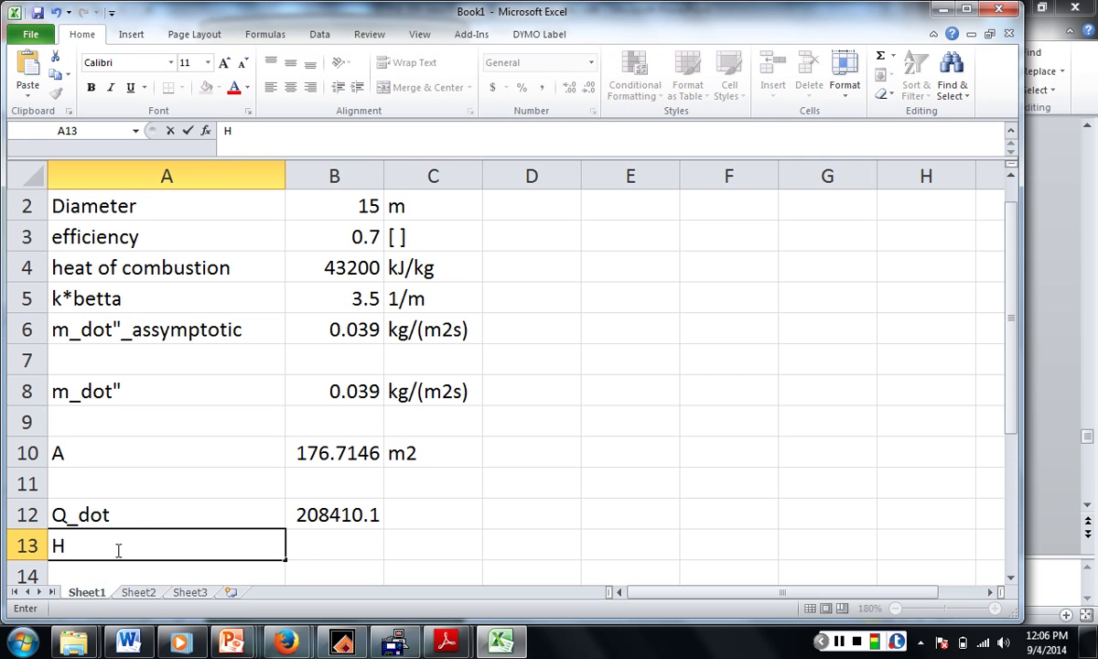
text(_f,50%)
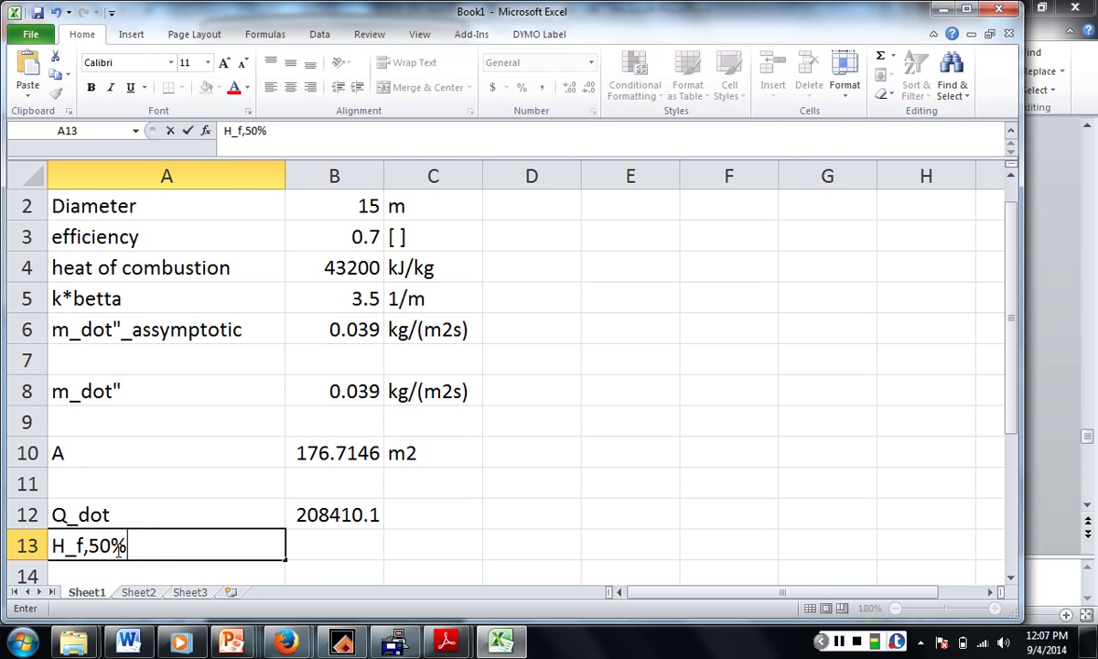
key(Tab)
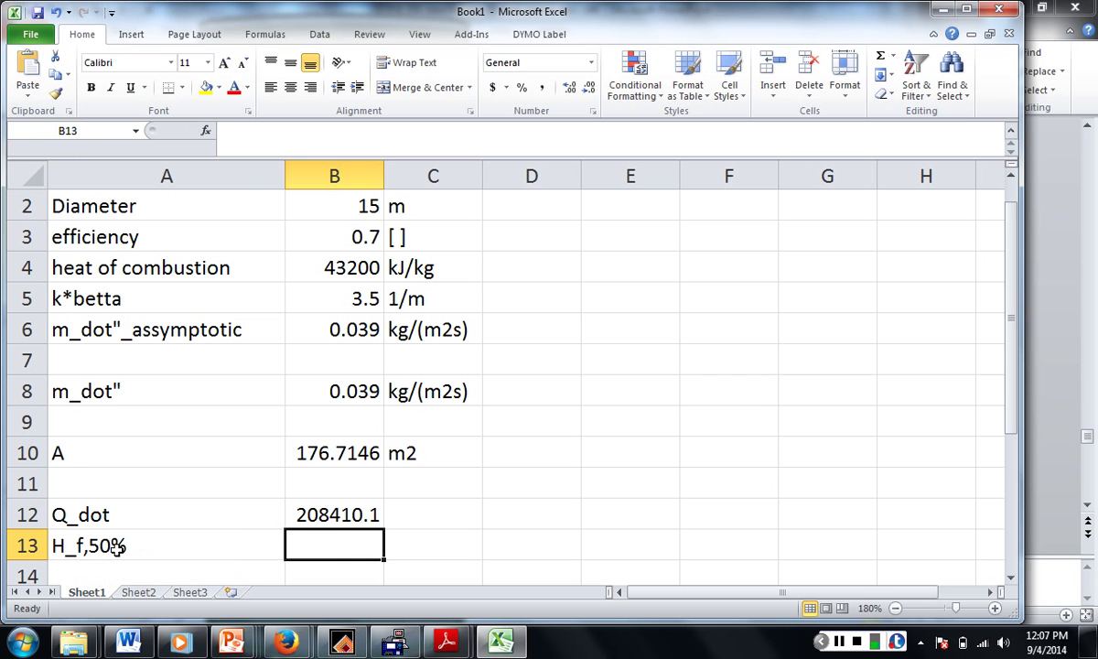
Enter =0.23*B12^(2/5)-1.02*B2 in B13, giving a flame height of 15.55285.
text(=)
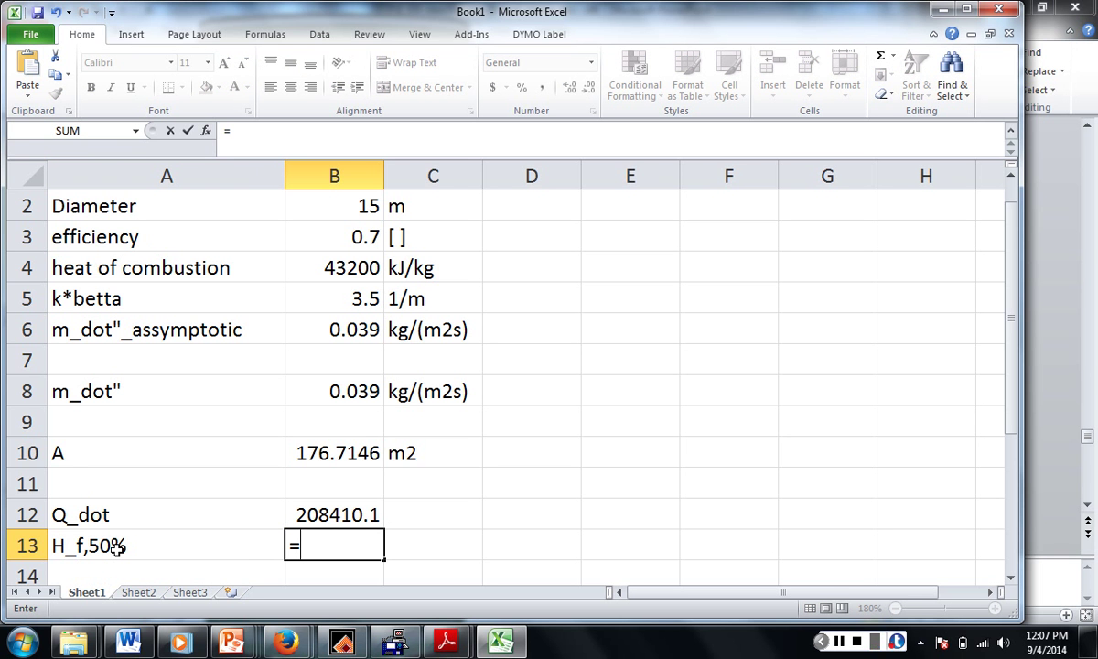
text(A130.)
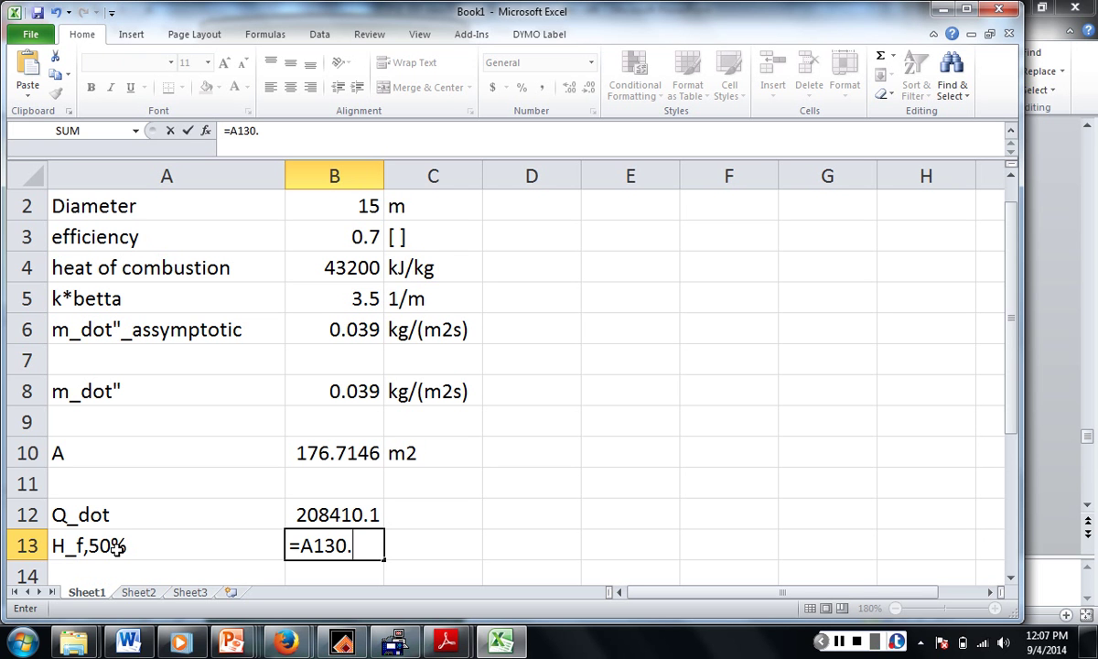
key(BackSpace)
key(BackSpace)
key(BackSpace)
key(BackSpace)
key(BackSpace)
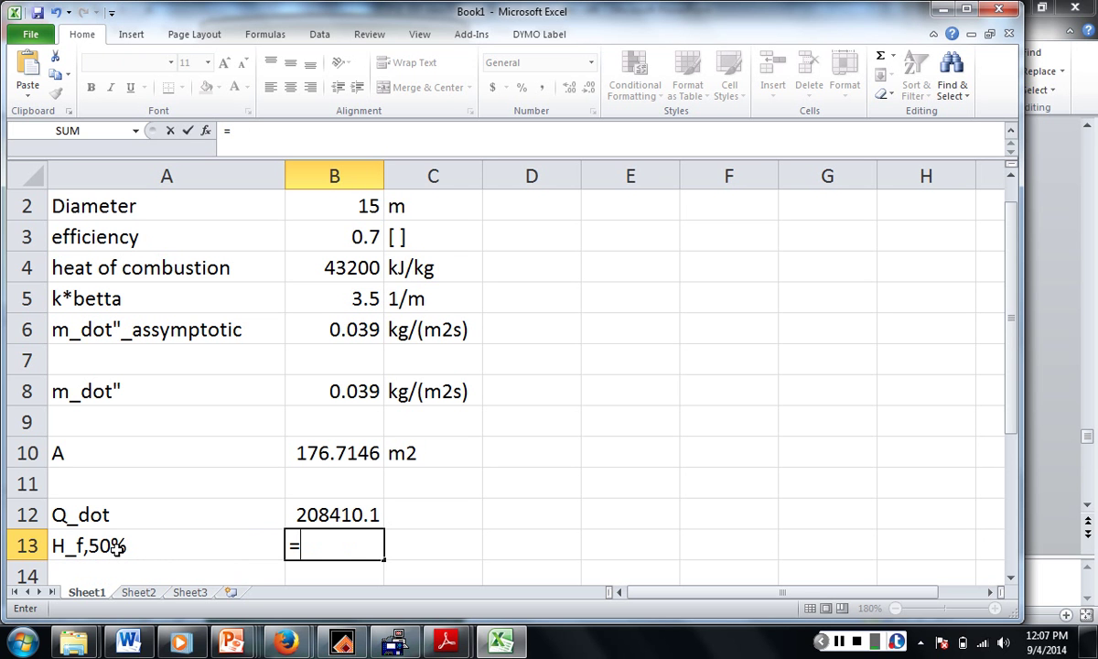
text(0.23)
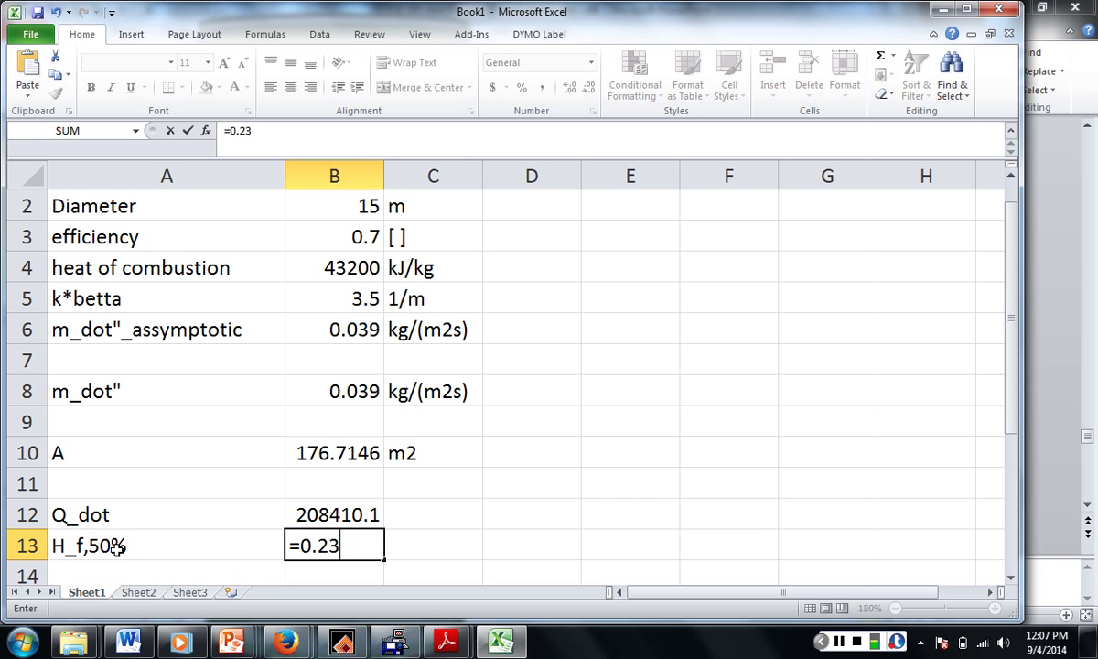
text(*)
click(312, 515)
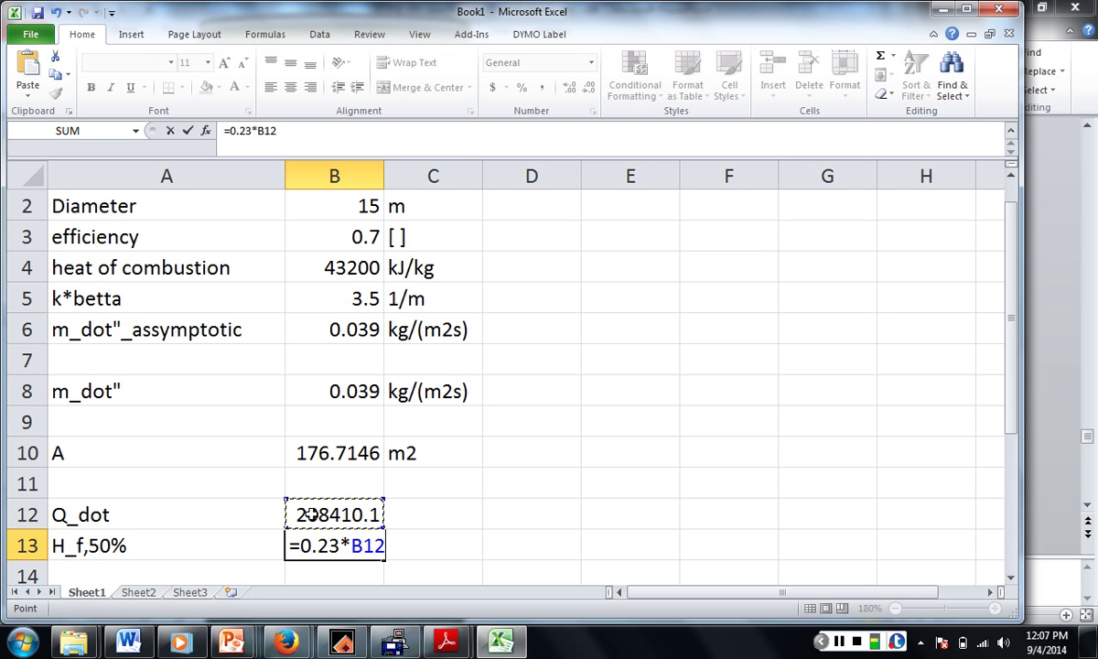
text(^)
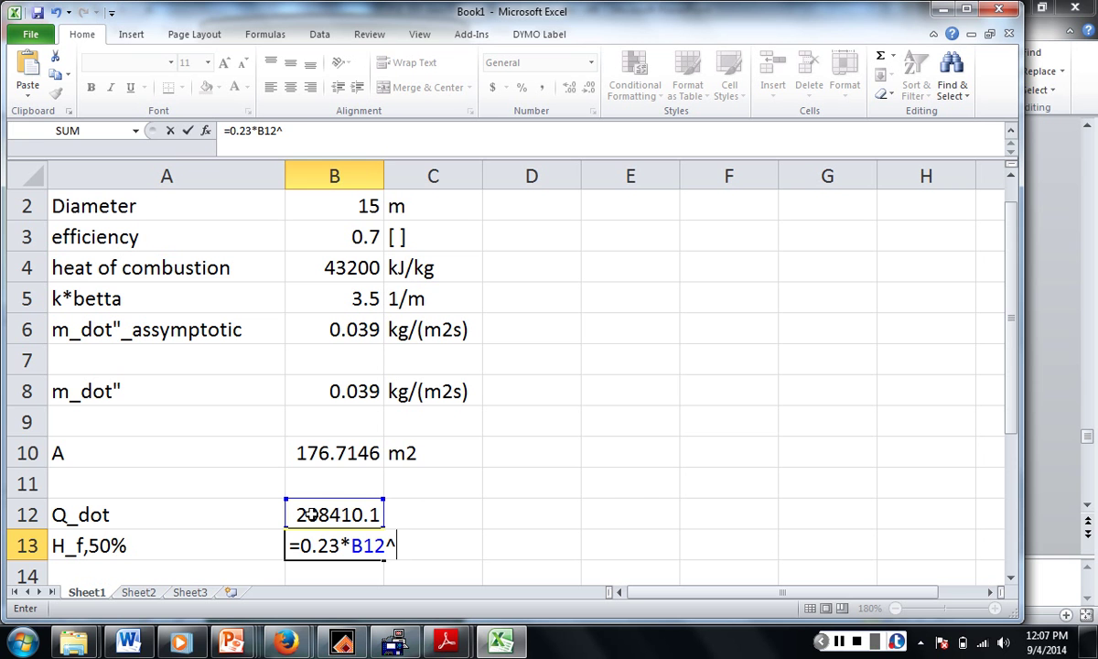
text((2/5)
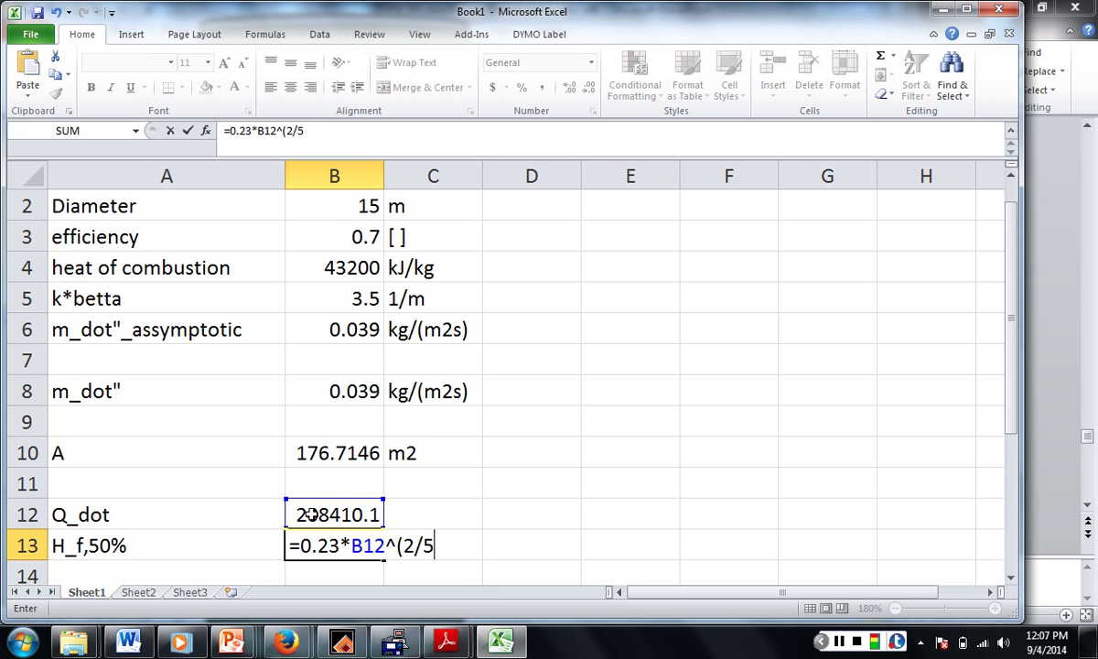
text())
text(-1.02)
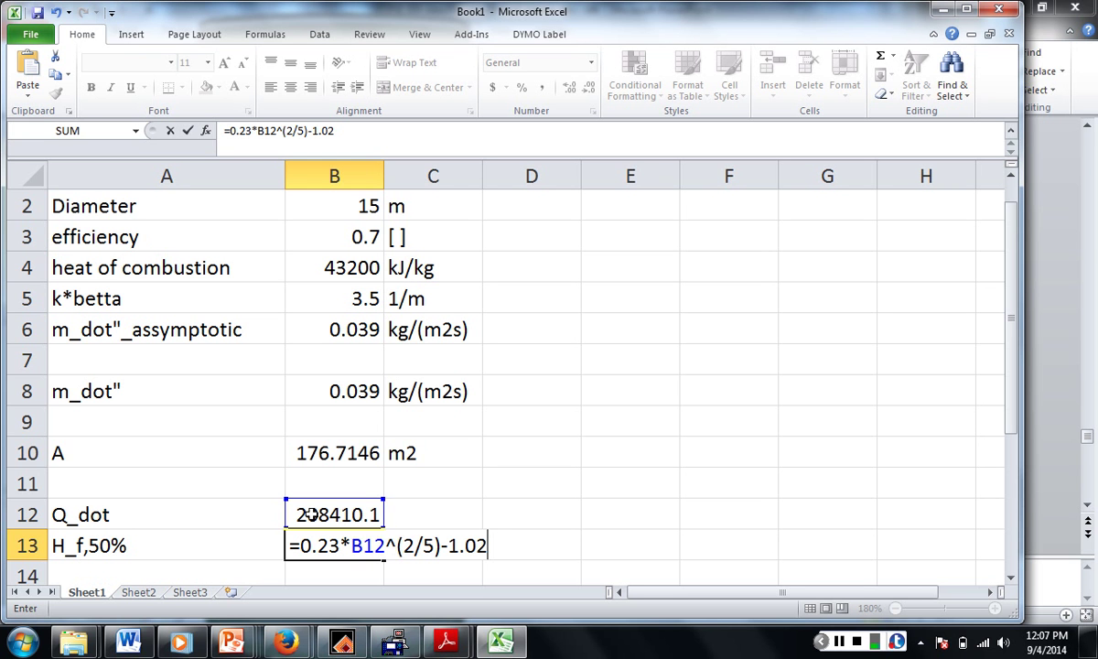
text(*)
click(336, 207)
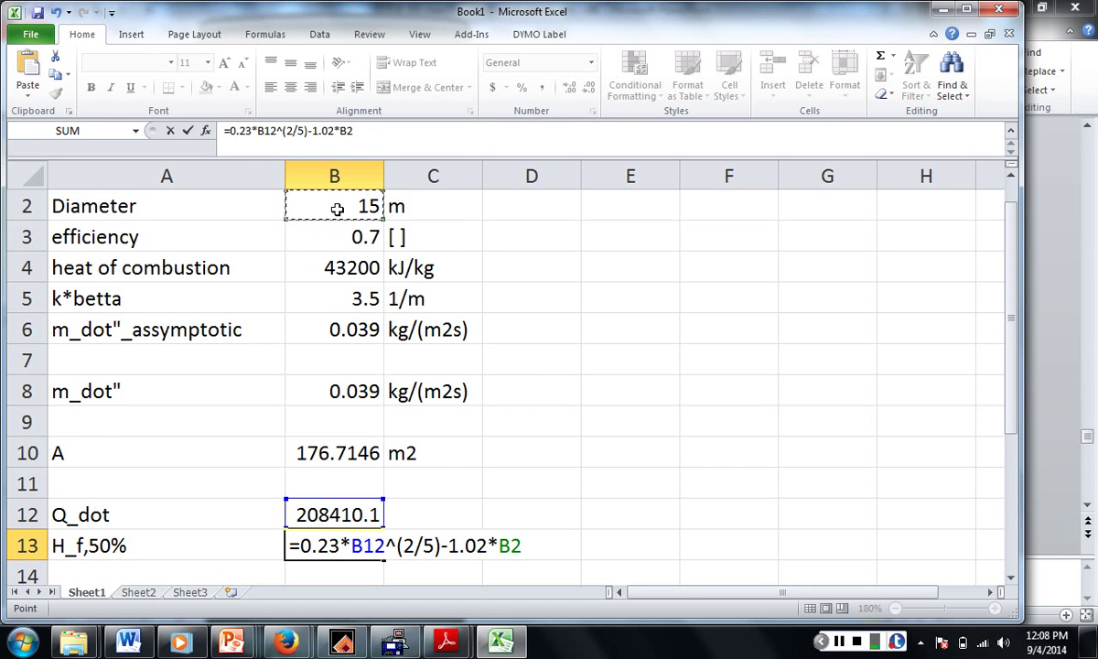
key(Return)
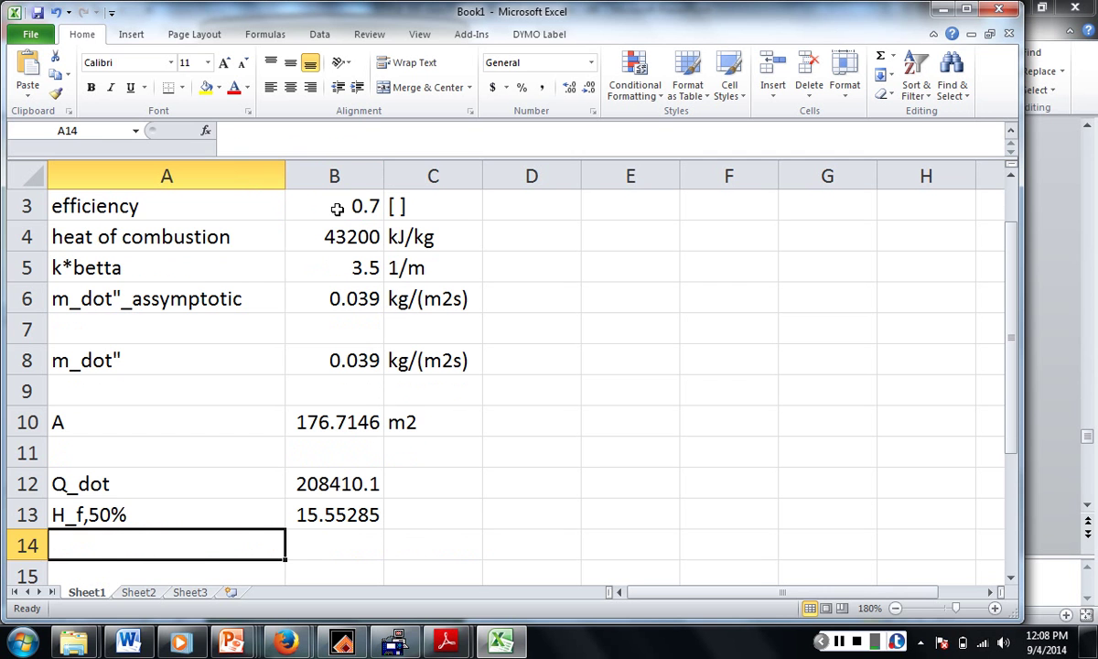
Add unit labels: kW in C12 beside Q_dot and m in C13 beside H_f,50%.
click(420, 481)
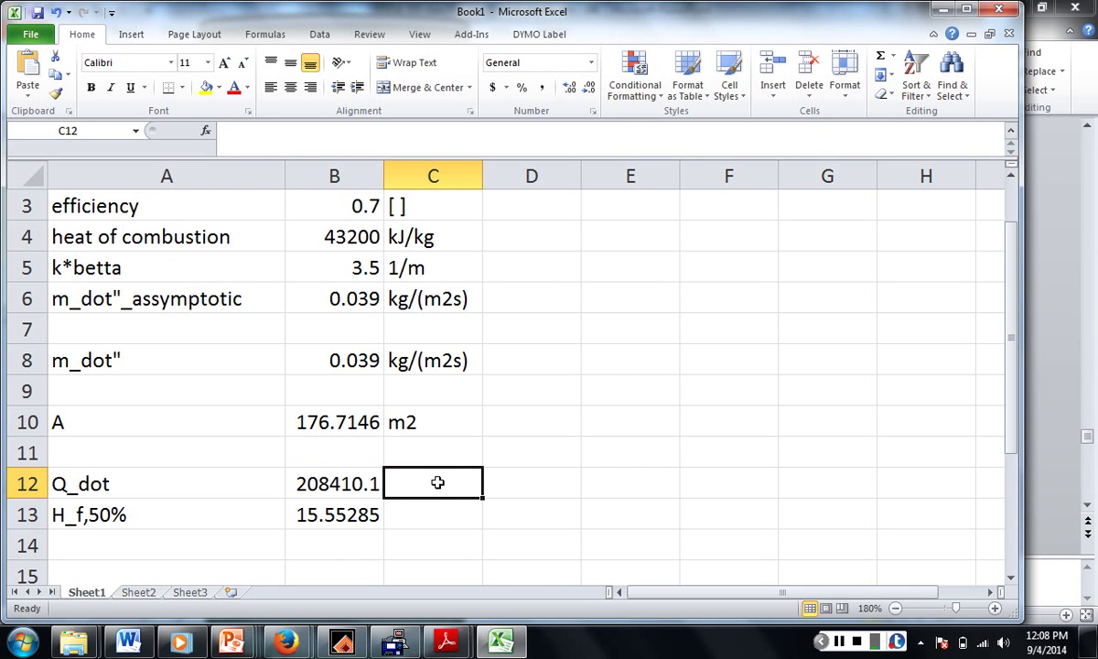
text(kW)
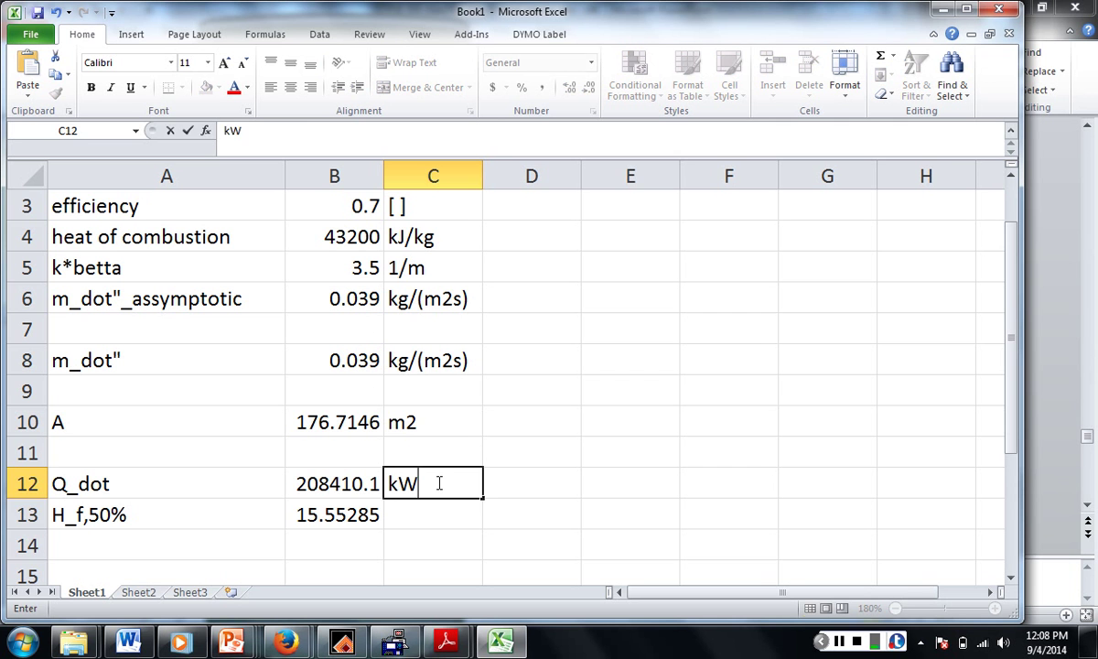
key(Return)
text(m)
key(Return)
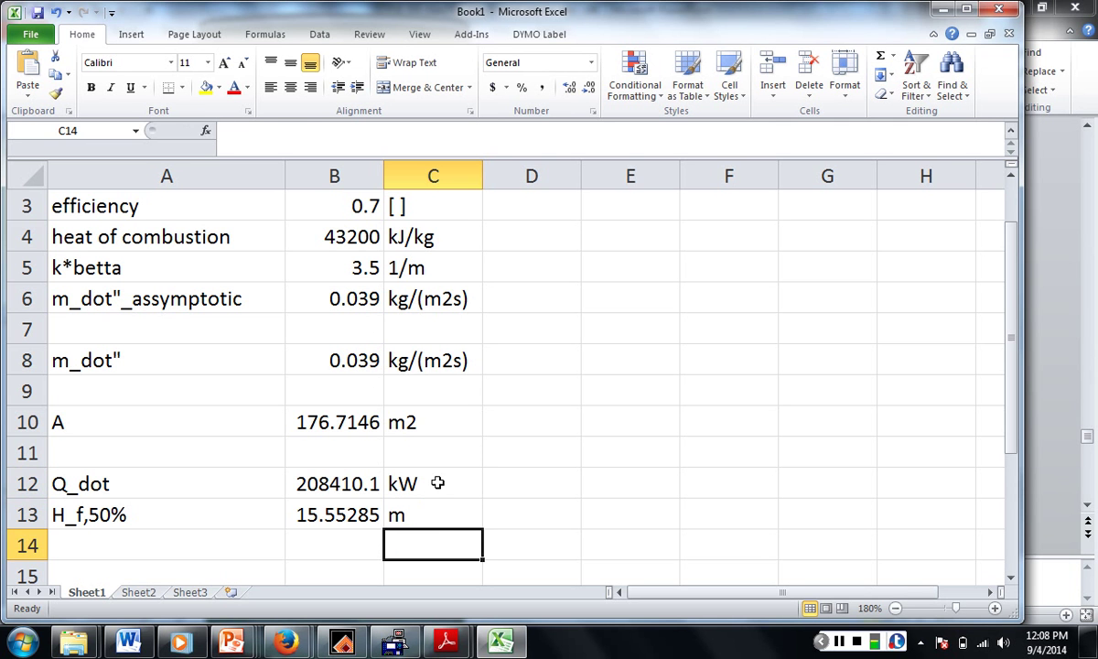
click(308, 522)
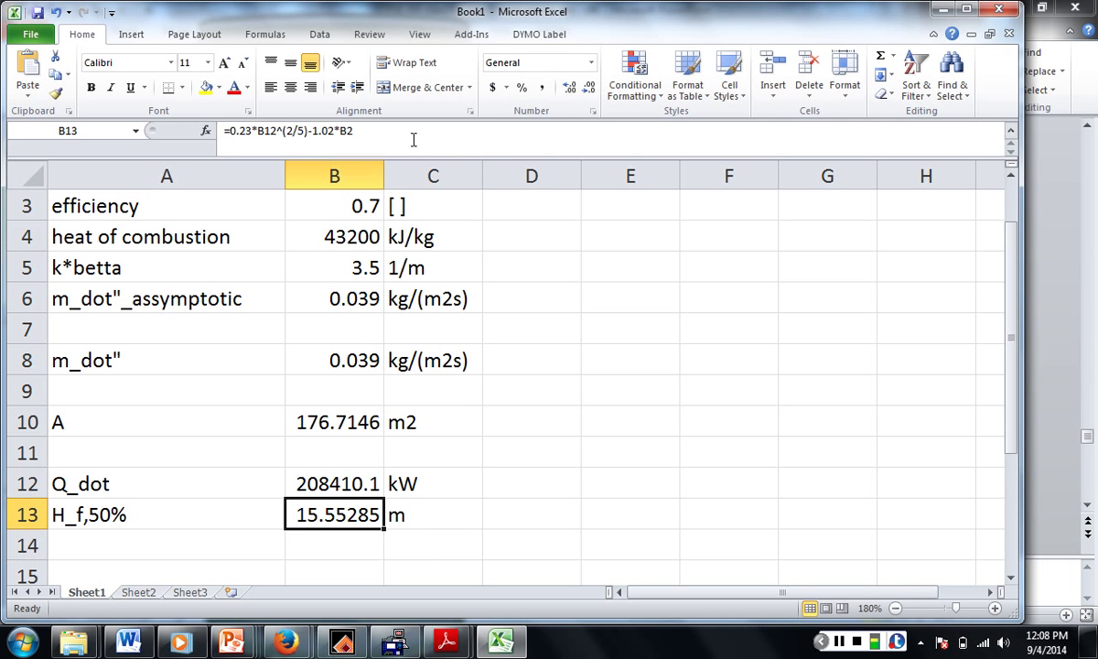
Review the H_f,50% formula in B13, then inspect the m_dot" formula in B8.
click(413, 138)
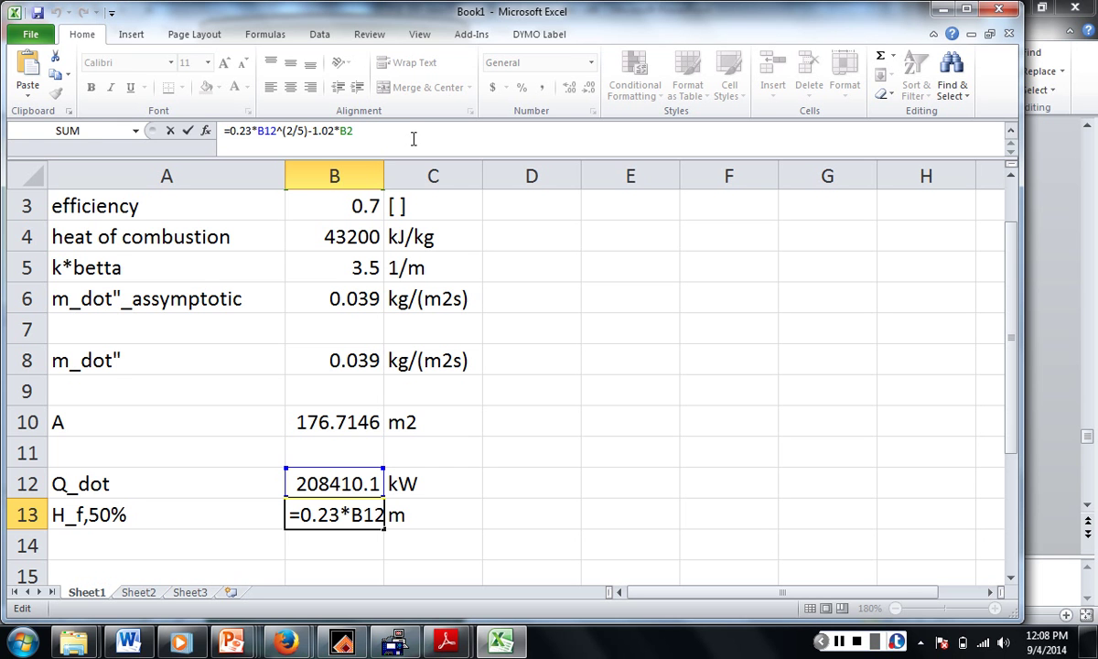
click(324, 362)
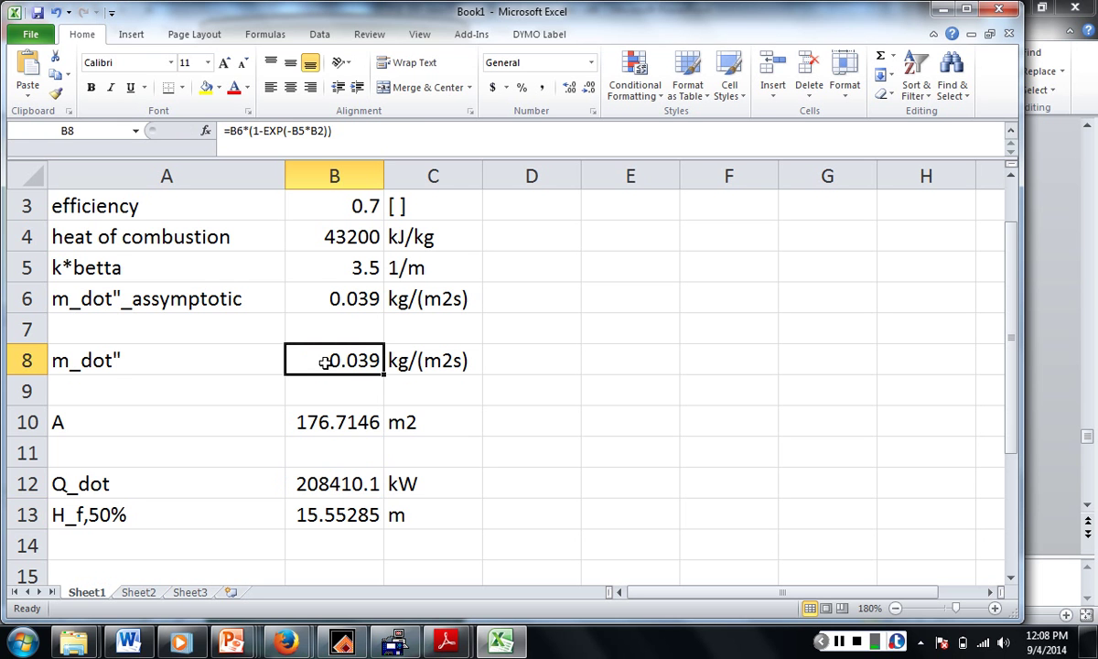
click(354, 130)
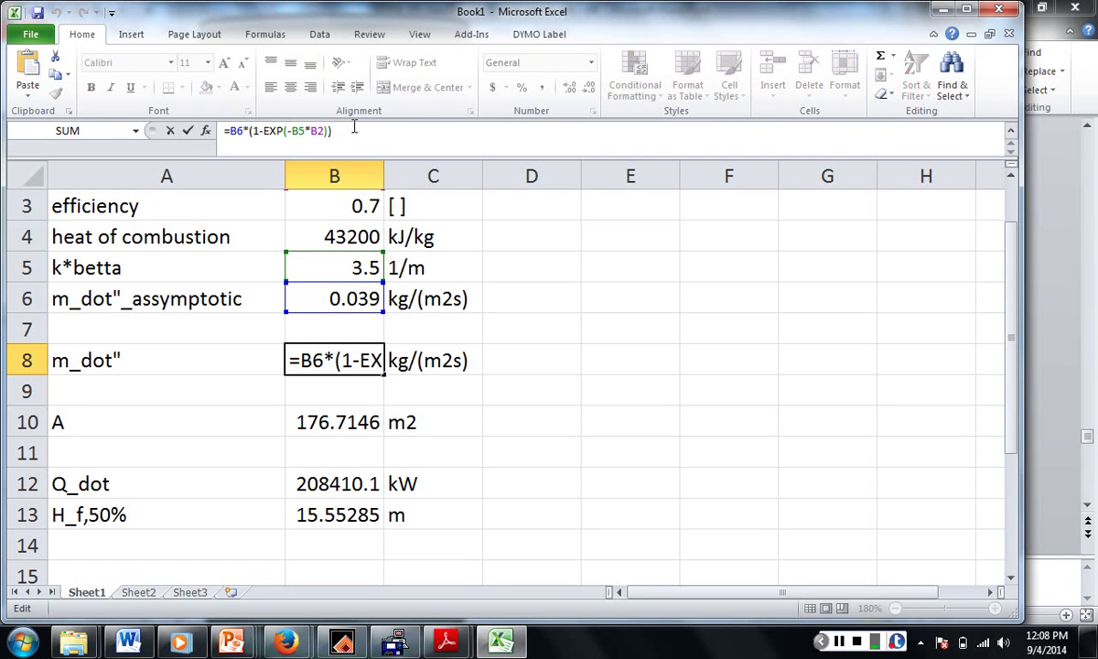